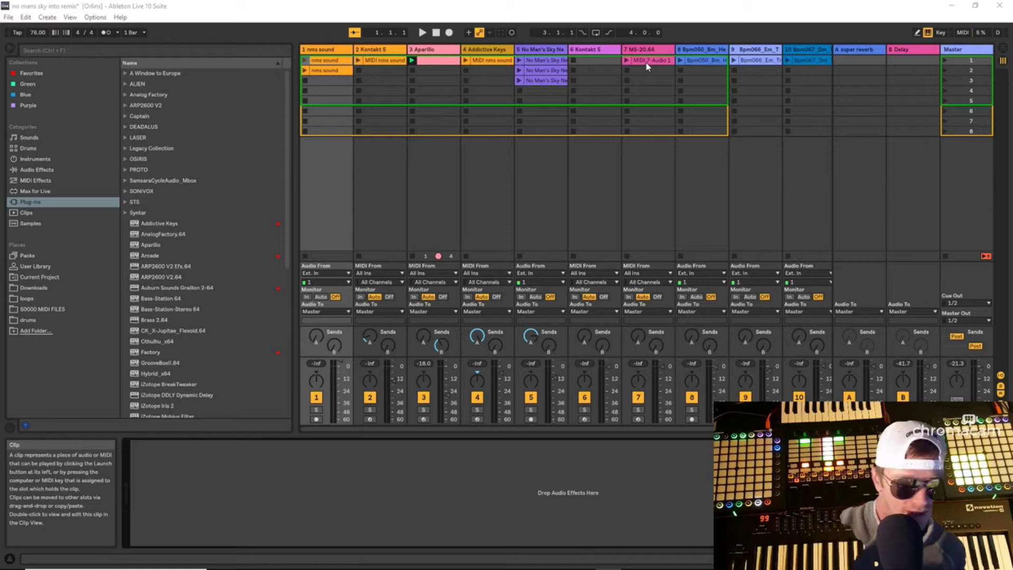
# Open the second nms sound clip on track 1 and enlarge the clip view to examine its warped waveform.
pyautogui.doubleClick(328, 71)
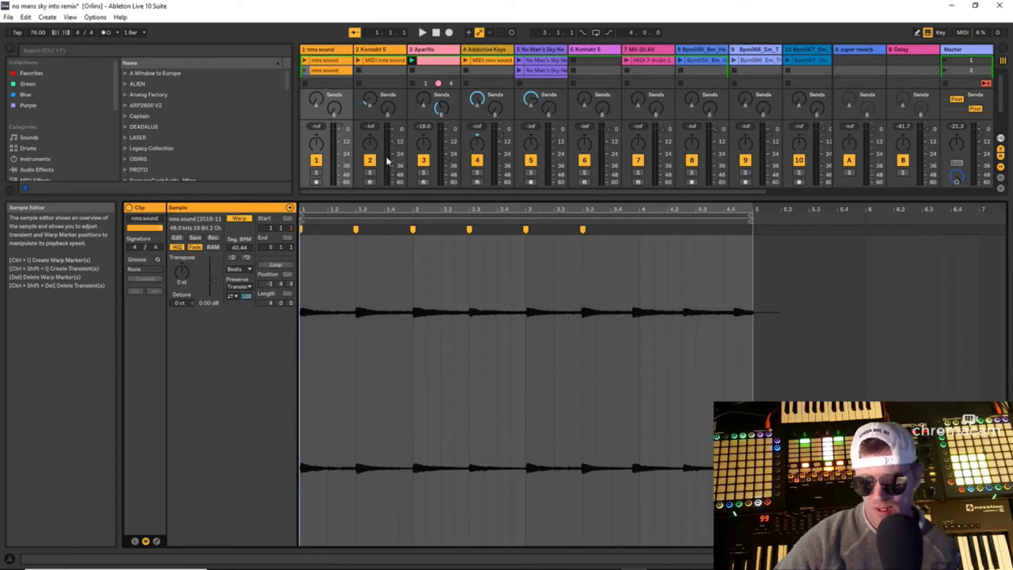
pyautogui.moveTo(496, 198); pyautogui.dragTo(496, 299)
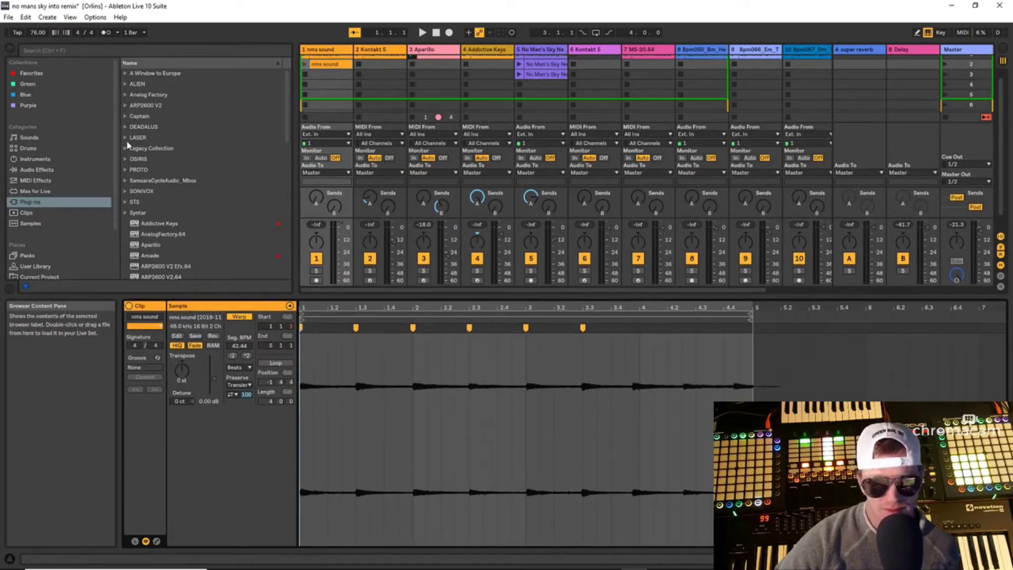
# Show the contents of the Downloads folder in the browser.
pyautogui.click(27, 205)
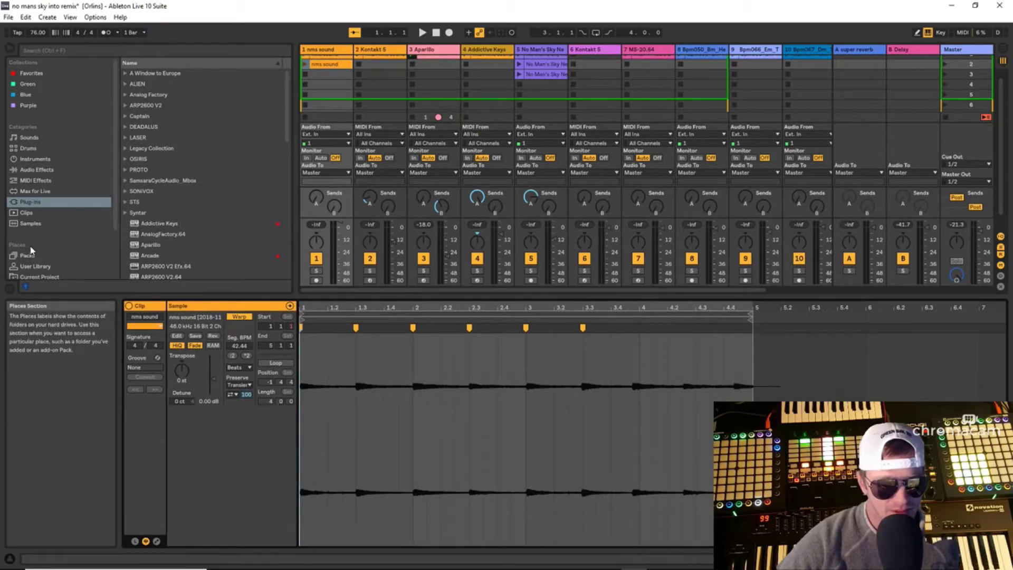
pyautogui.scroll(-2, 31, 248)
pyautogui.scroll(-1, 32, 248)
pyautogui.click(33, 231)
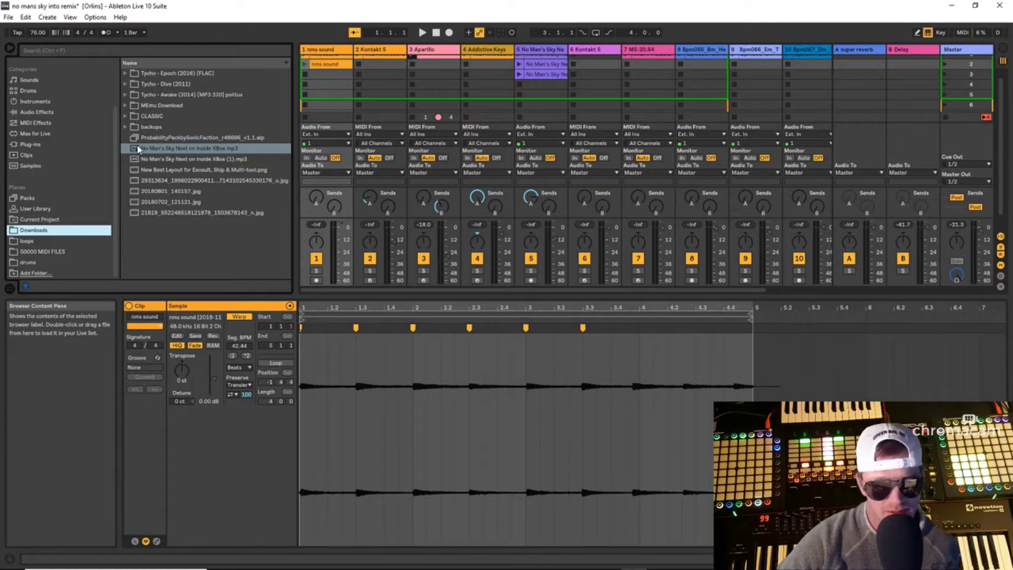
# Import the nms sound file from the desktop into a new audio track after track 11, and maximize the window again.
pyautogui.moveTo(225, 14); pyautogui.dragTo(270, 144)
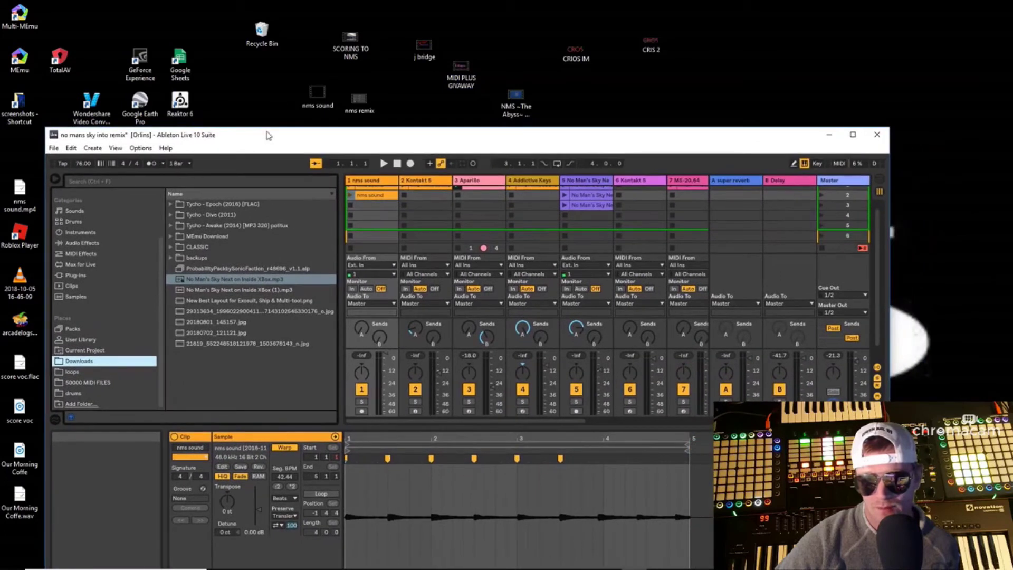
pyautogui.moveTo(320, 93); pyautogui.dragTo(688, 197)
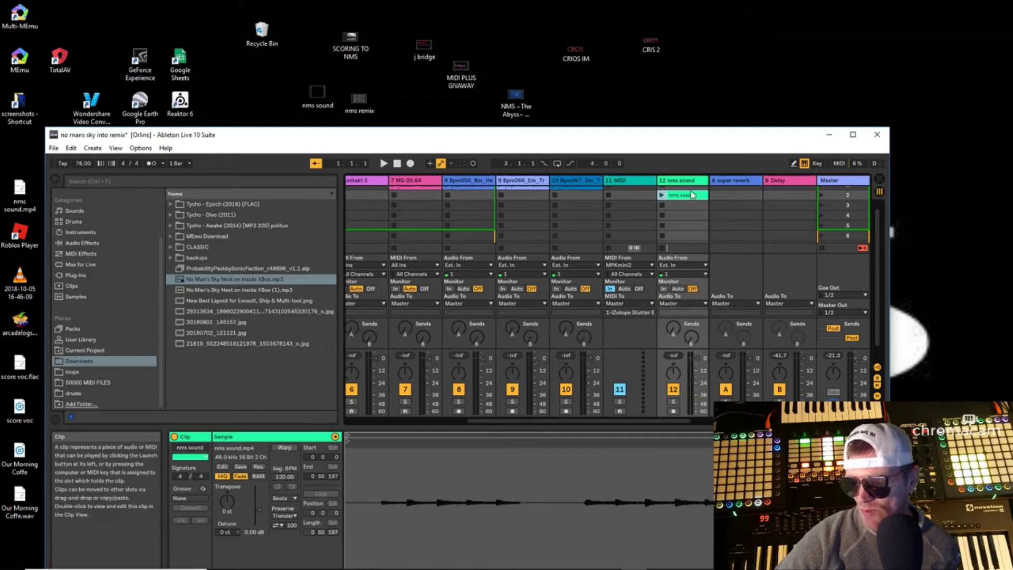
pyautogui.doubleClick(627, 143)
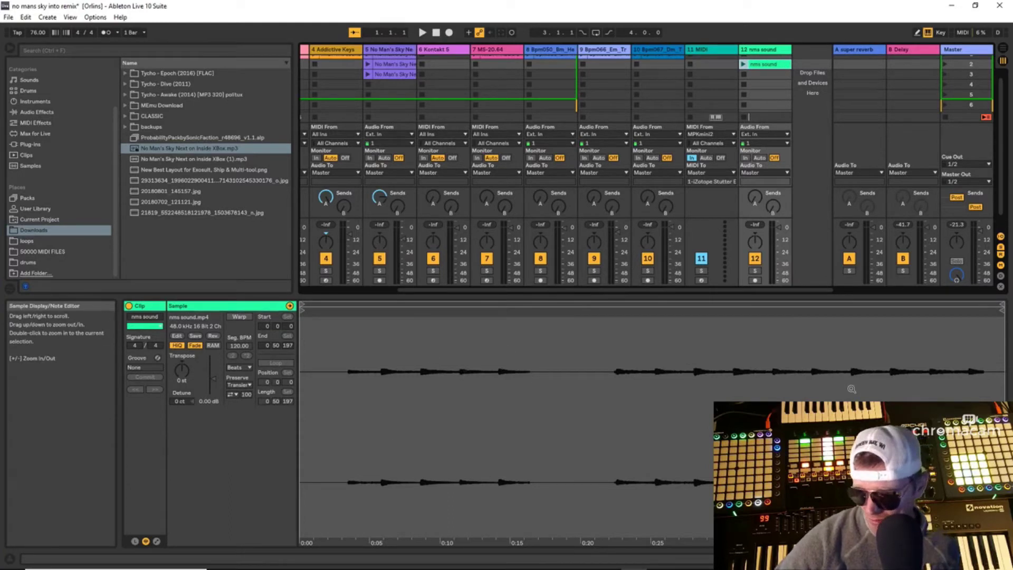
# Turn on Warp for the imported nms sound clip and pin its second and third notes to bars 3 and 4 with warp markers.
pyautogui.click(240, 316)
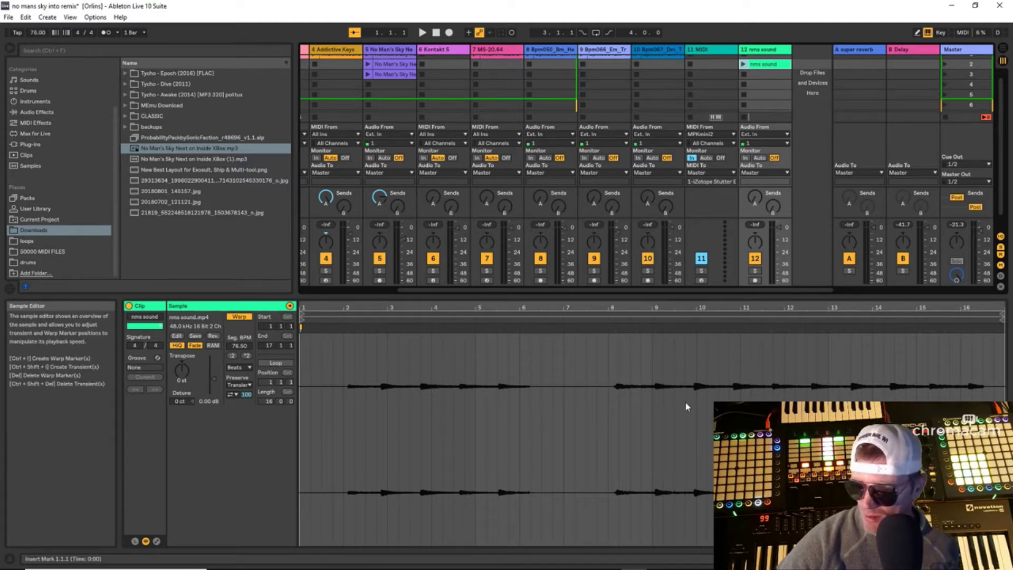
pyautogui.click(382, 391)
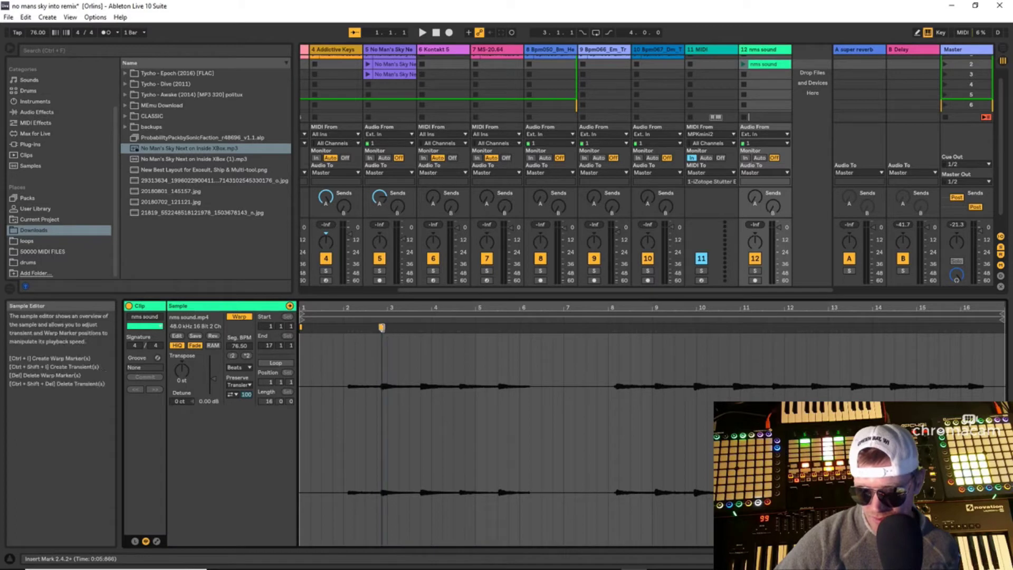
pyautogui.moveTo(382, 327); pyautogui.dragTo(394, 331)
pyautogui.doubleClick(428, 391)
pyautogui.moveTo(428, 328); pyautogui.dragTo(434, 331)
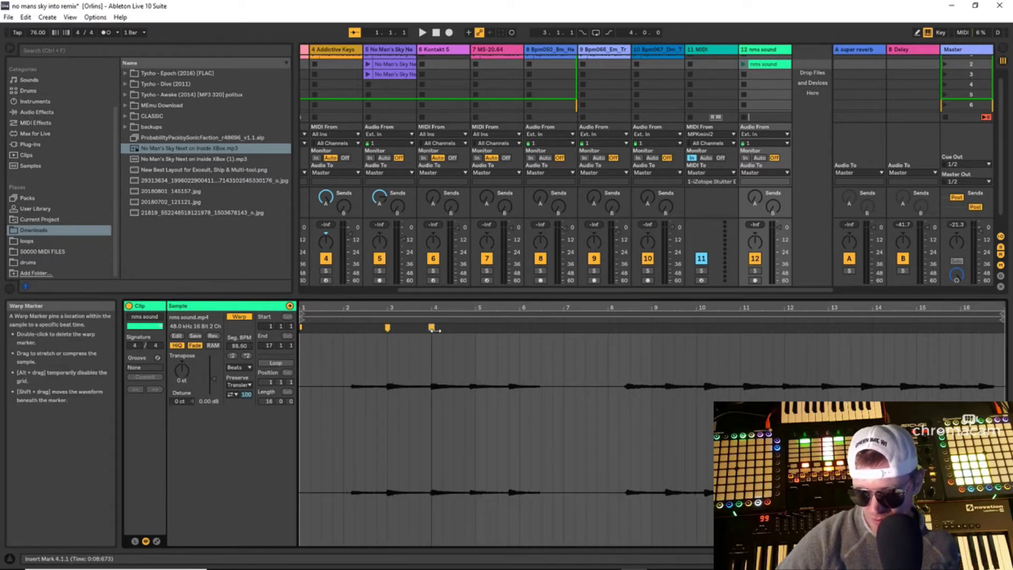
# Add warp markers on the fourth and fifth notes of the first phrase and align them to bars 5 and 6.
pyautogui.click(470, 391)
pyautogui.doubleClick(471, 391)
pyautogui.moveTo(470, 327); pyautogui.dragTo(478, 328)
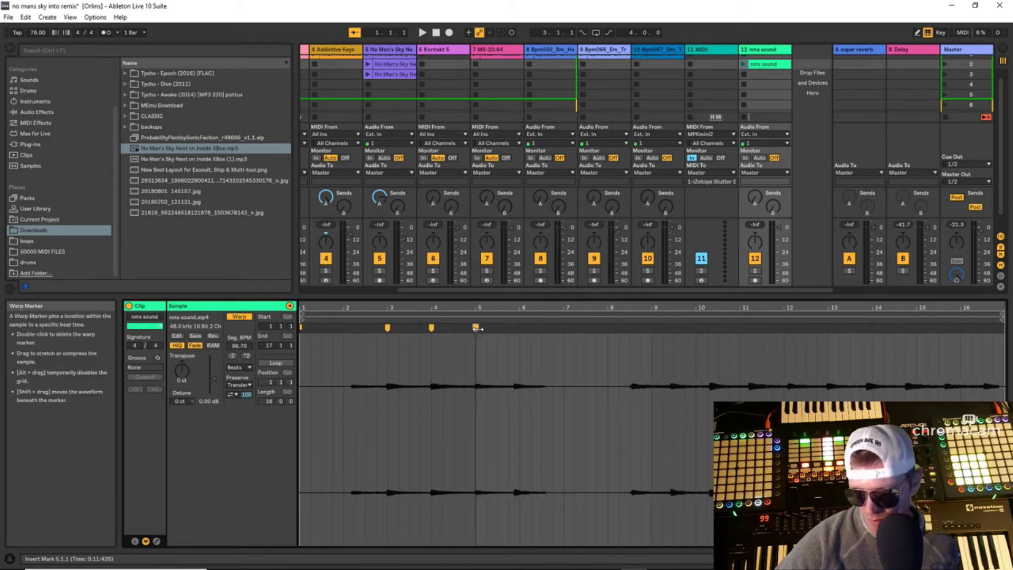
pyautogui.click(514, 390)
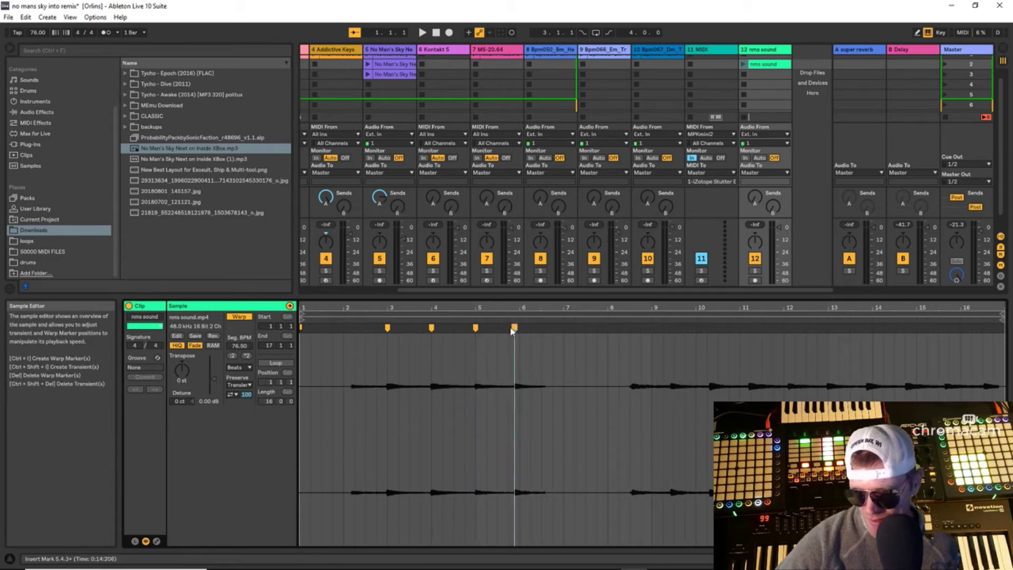
pyautogui.doubleClick(514, 327)
pyautogui.moveTo(515, 327); pyautogui.dragTo(519, 328)
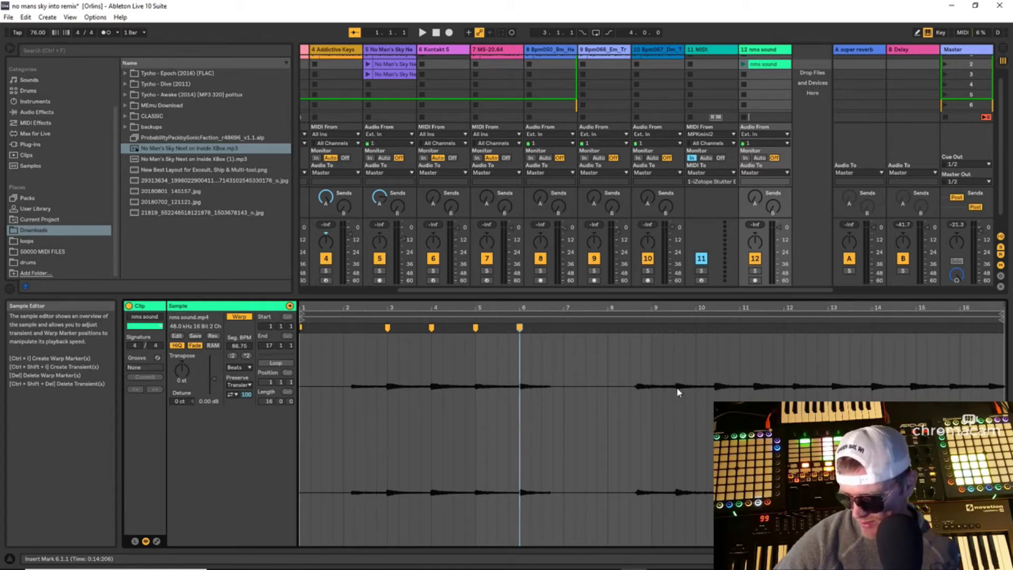
# Add warp markers on the second to fourth notes after the gap and align them to bars 9, 10 and 11.
pyautogui.doubleClick(673, 328)
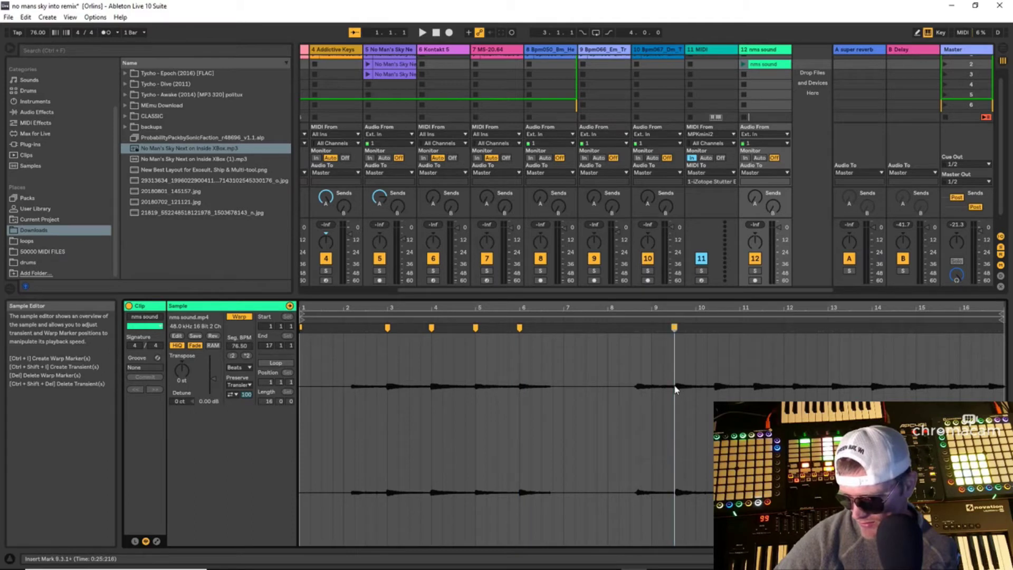
pyautogui.moveTo(671, 331); pyautogui.dragTo(653, 335)
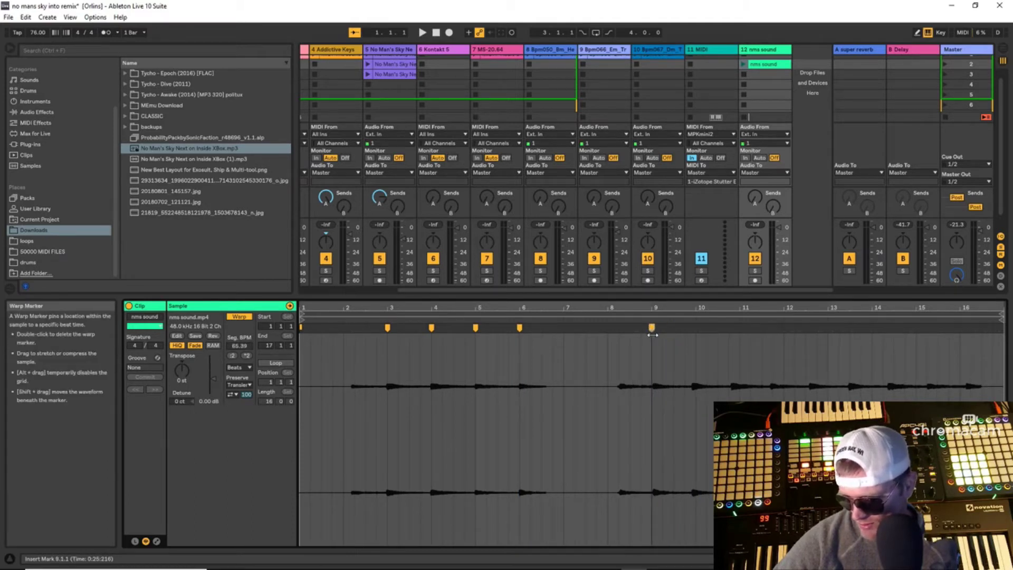
pyautogui.click(692, 387)
pyautogui.doubleClick(692, 327)
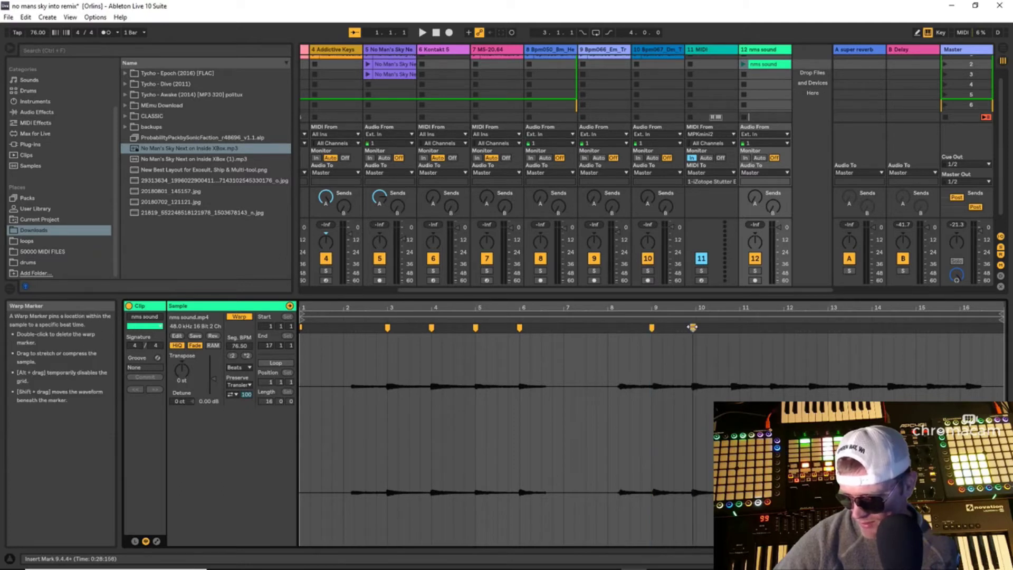
pyautogui.click(734, 387)
pyautogui.doubleClick(732, 327)
pyautogui.moveTo(732, 327); pyautogui.dragTo(740, 327)
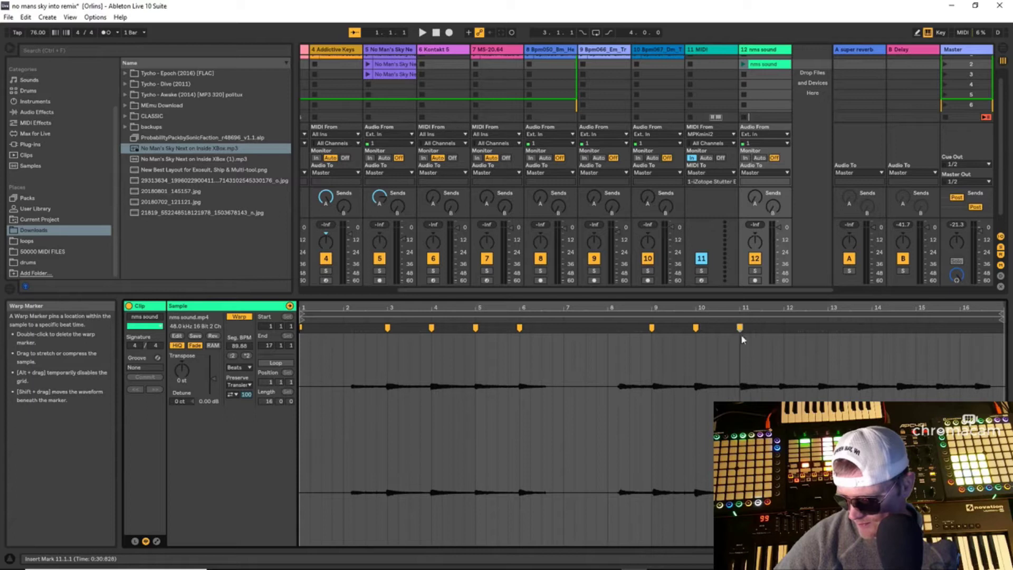
# Add warp markers on the following three notes and align them to bars 12, 13 and 14.
pyautogui.click(779, 389)
pyautogui.doubleClick(778, 327)
pyautogui.moveTo(780, 328)
pyautogui.mouseDown()
pyautogui.moveTo(794, 329)
pyautogui.moveTo(784, 327)
pyautogui.mouseUp()
pyautogui.click(826, 384)
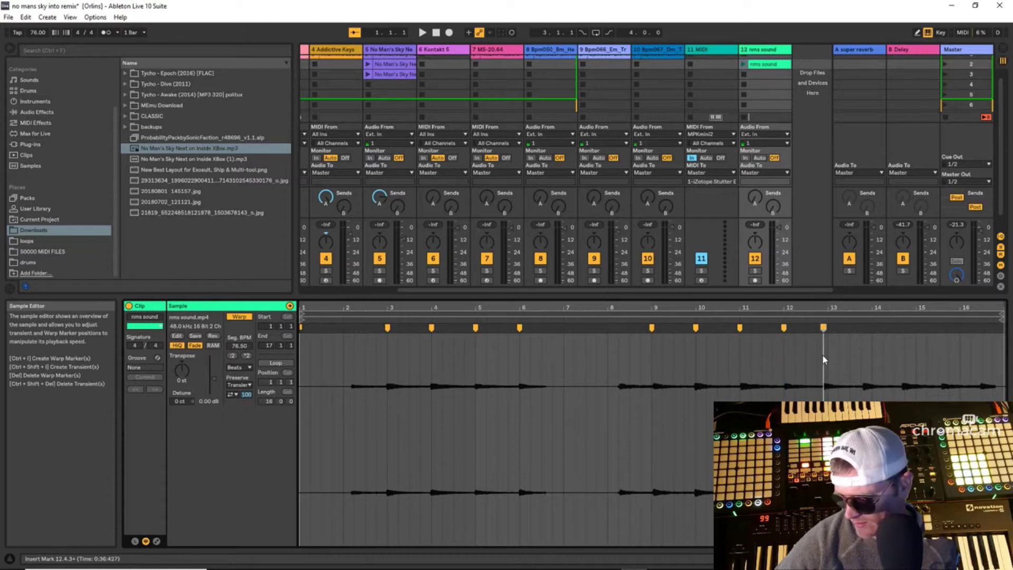
pyautogui.doubleClick(828, 328)
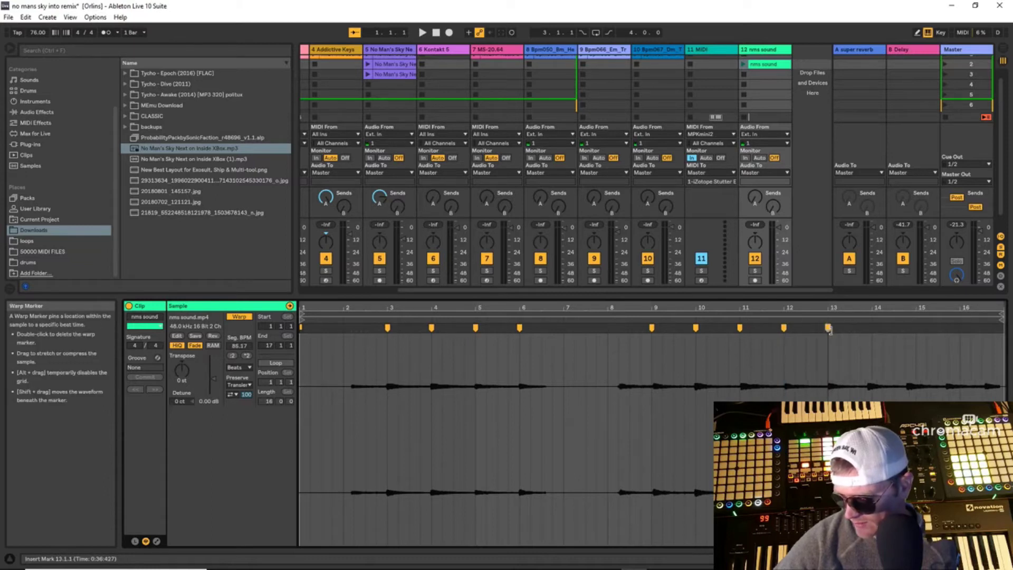
pyautogui.click(867, 390)
pyautogui.hotkey('ctrl', 'i')
pyautogui.moveTo(867, 390); pyautogui.dragTo(872, 391)
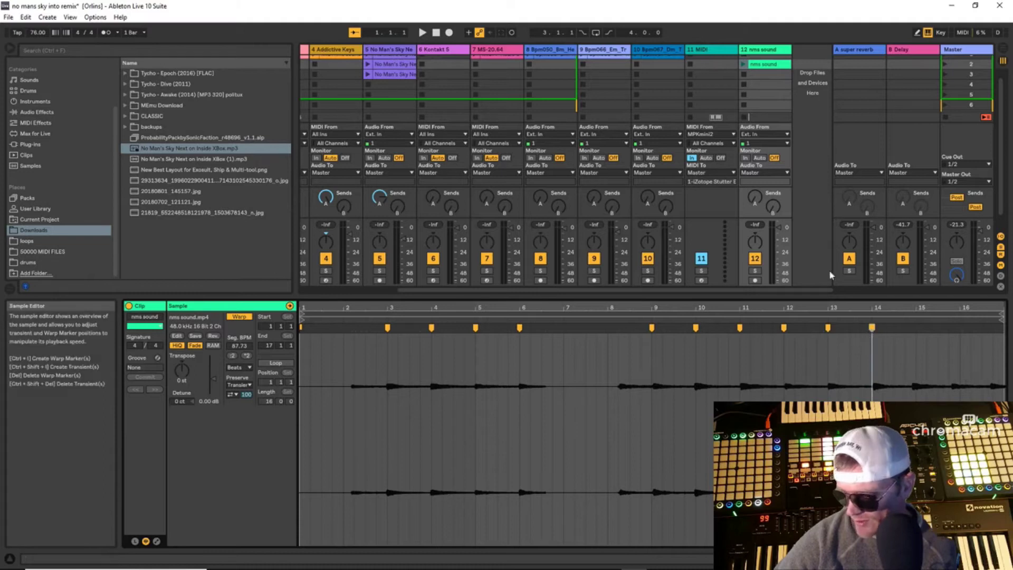
# Delete the imported nms sound track 12 and shrink the clip view to show the full session grid.
pyautogui.rightClick(768, 51)
pyautogui.click(799, 82)
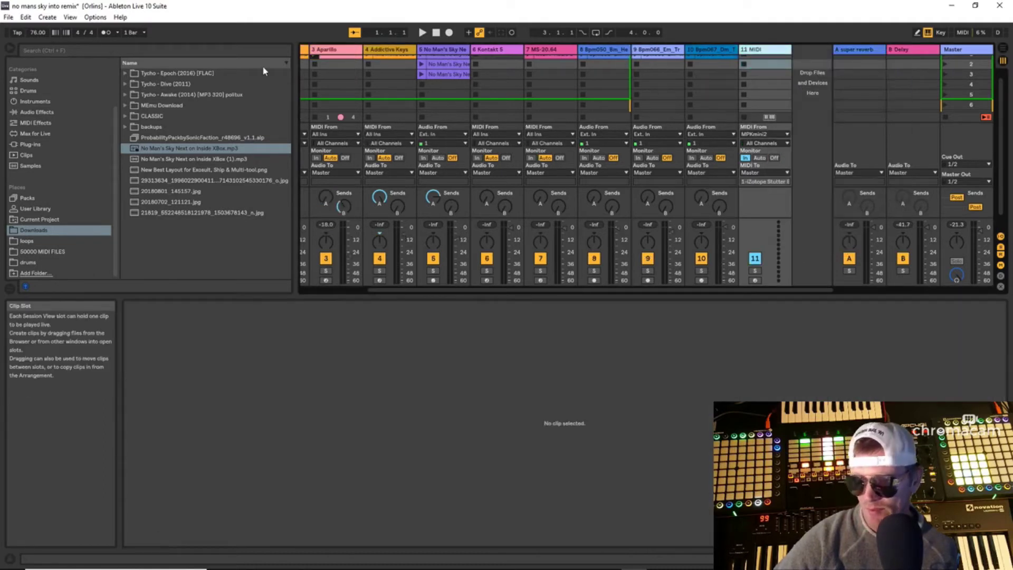
pyautogui.moveTo(480, 291); pyautogui.dragTo(342, 420)
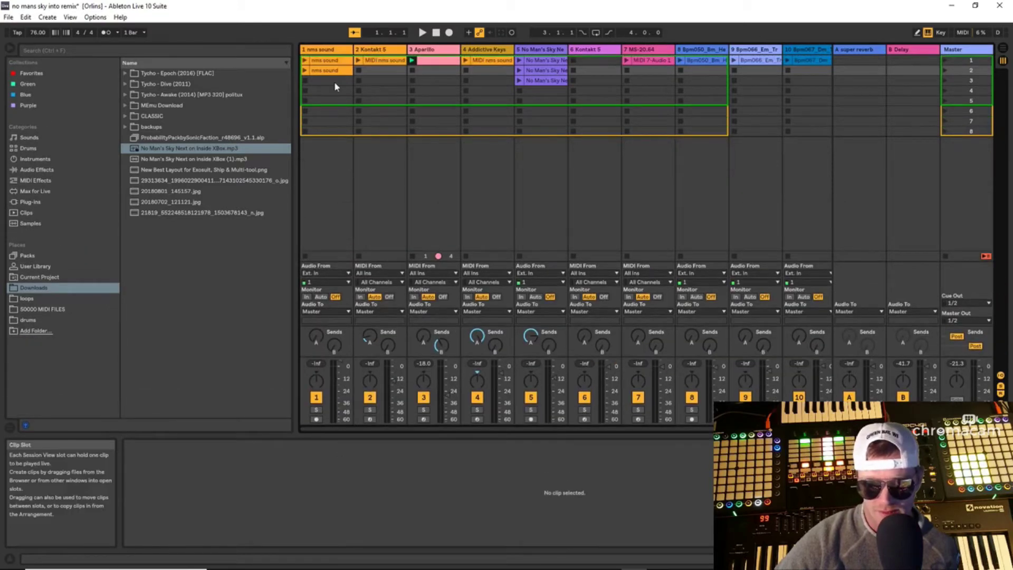
# Inspect the warp markers of the second and the first nms sound clips on track 1.
pyautogui.click(316, 69)
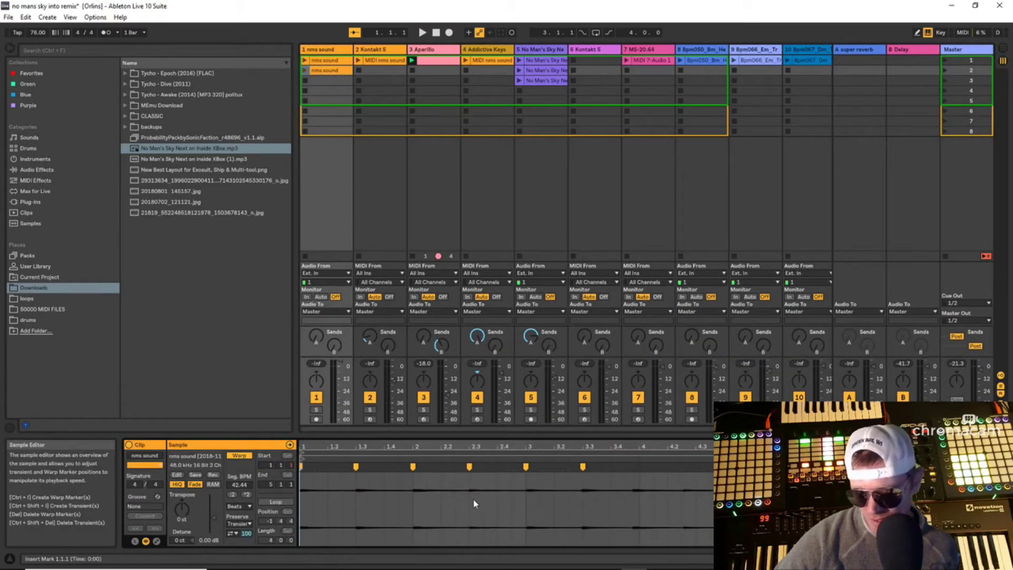
pyautogui.click(328, 60)
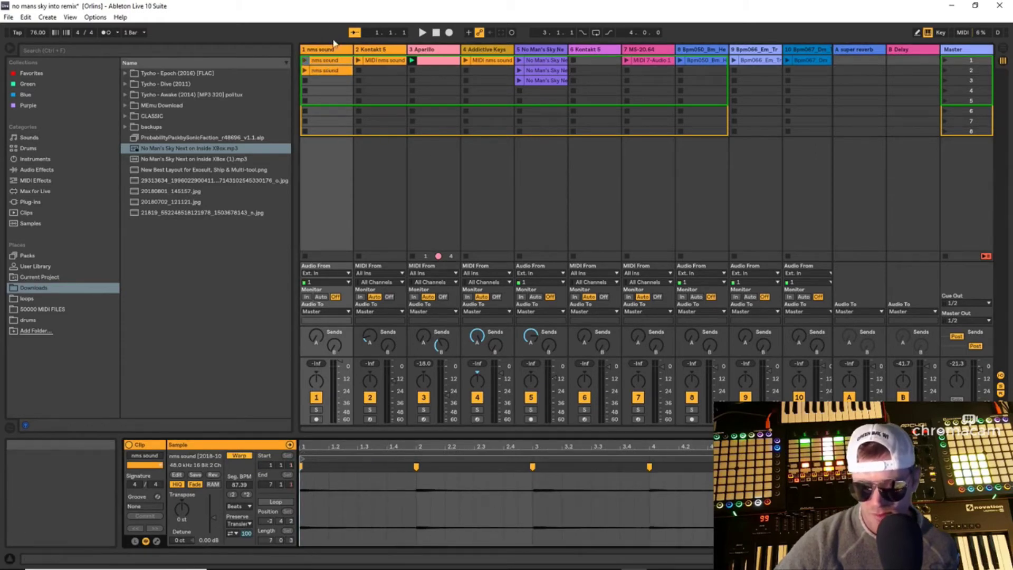
# Turn on the metronome, play the first nms sound clip on track 1 against it, and stop playback.
pyautogui.click(105, 33)
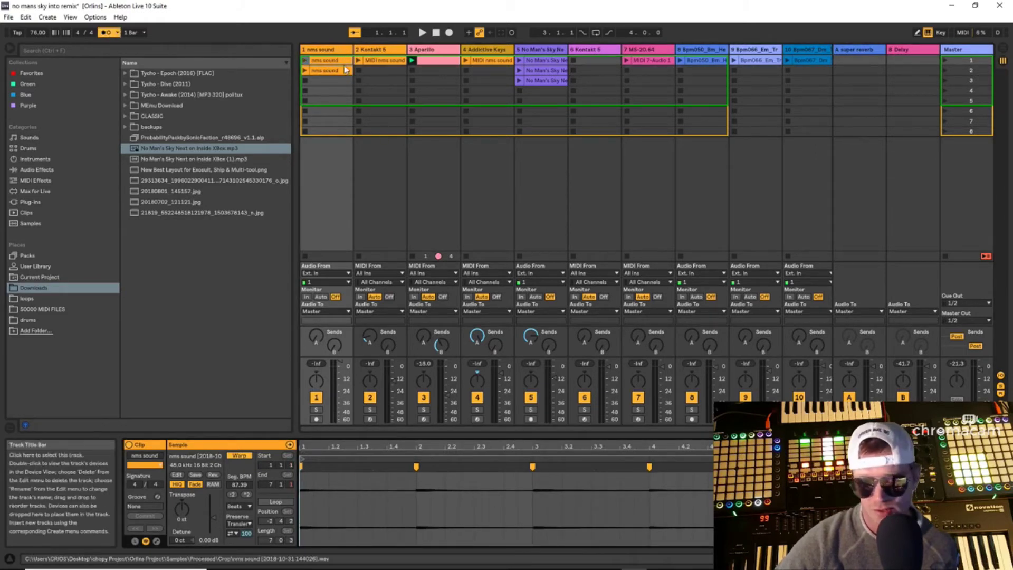
pyautogui.click(413, 69)
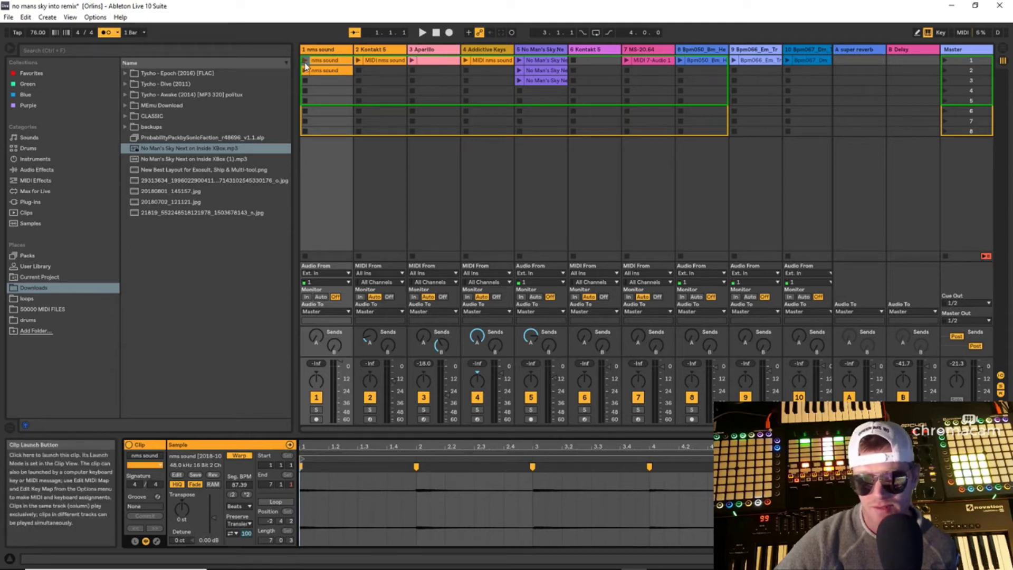
pyautogui.click(304, 62)
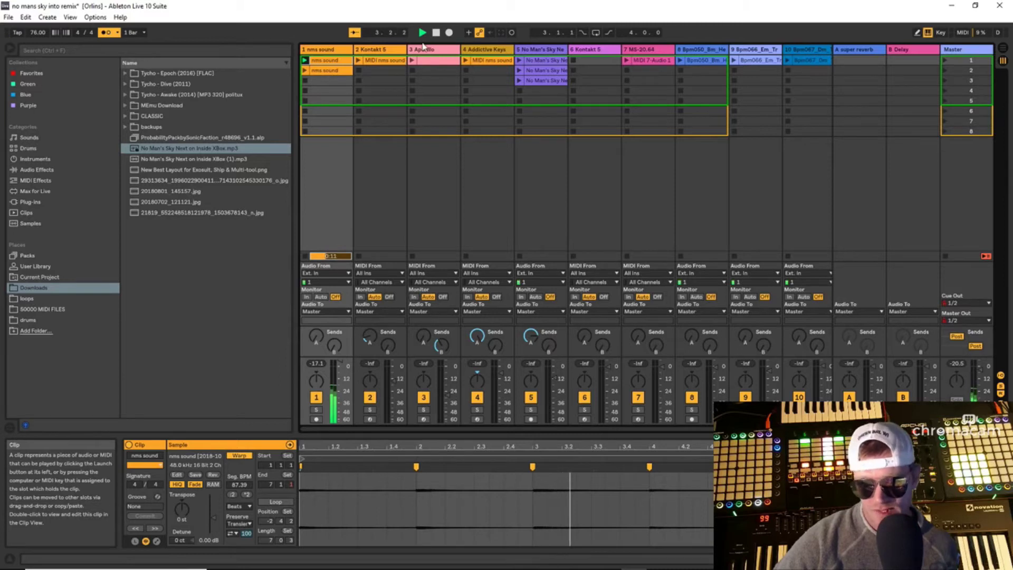
pyautogui.click(437, 33)
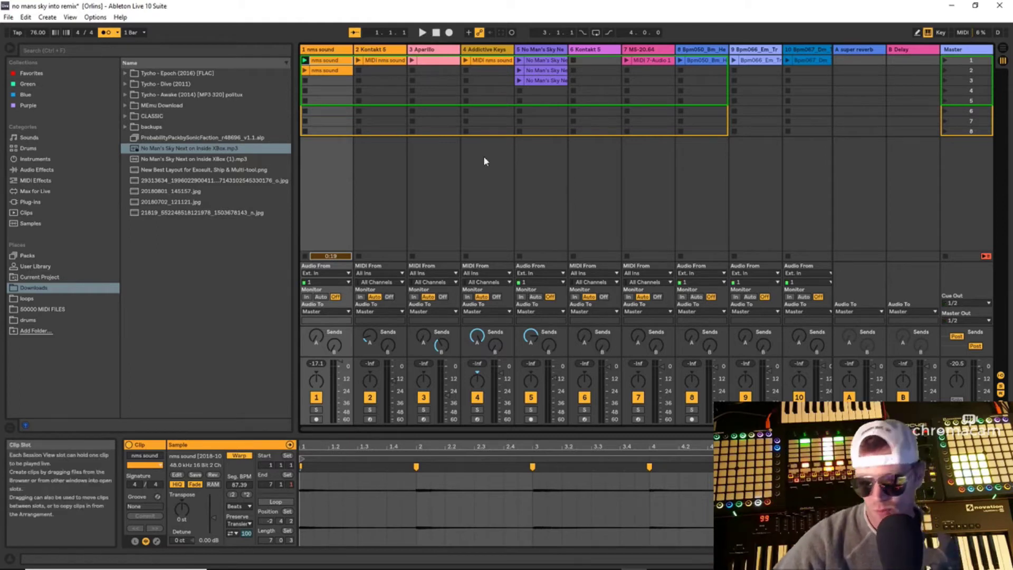
# Convert the first nms sound clip's melody to a new MIDI track and open the resulting clip in an enlarged note editor.
pyautogui.rightClick(482, 503)
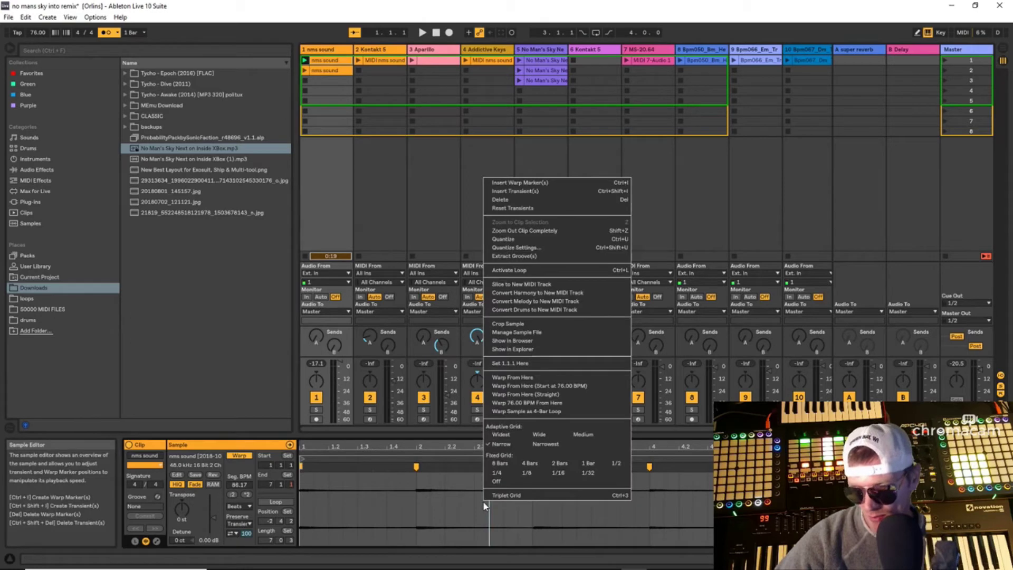
pyautogui.click(561, 302)
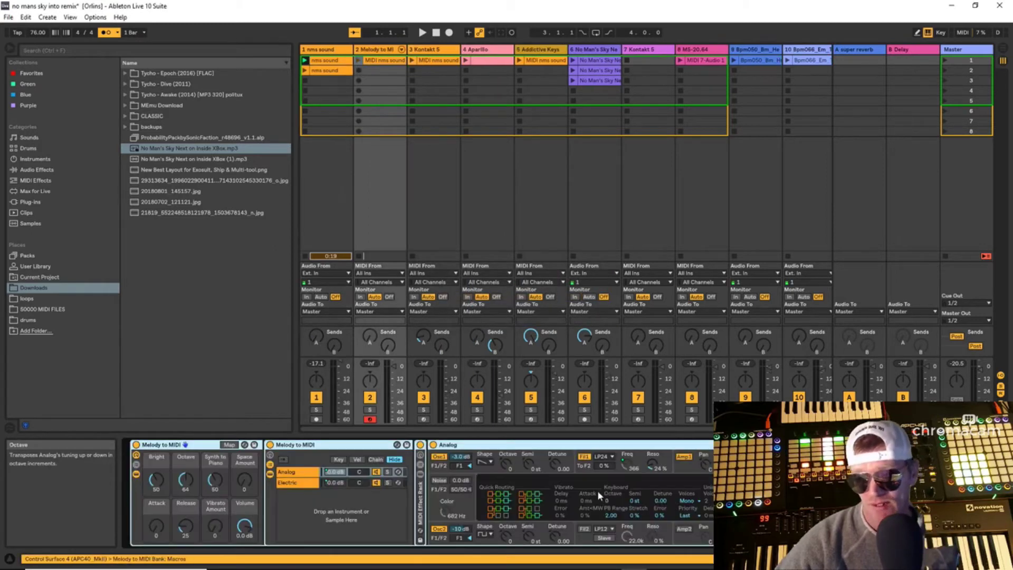
pyautogui.click(380, 60)
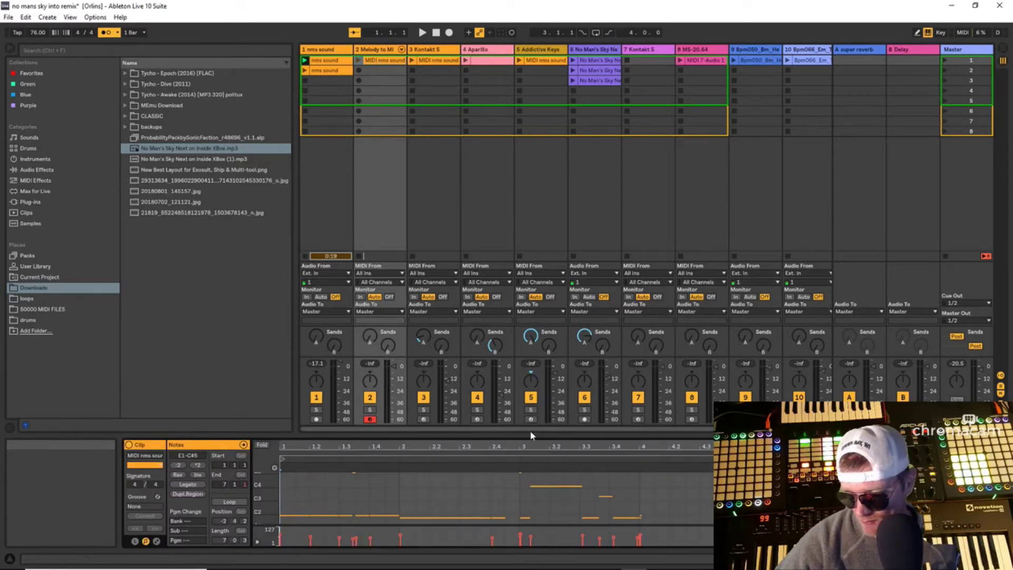
pyautogui.moveTo(529, 430); pyautogui.dragTo(581, 328)
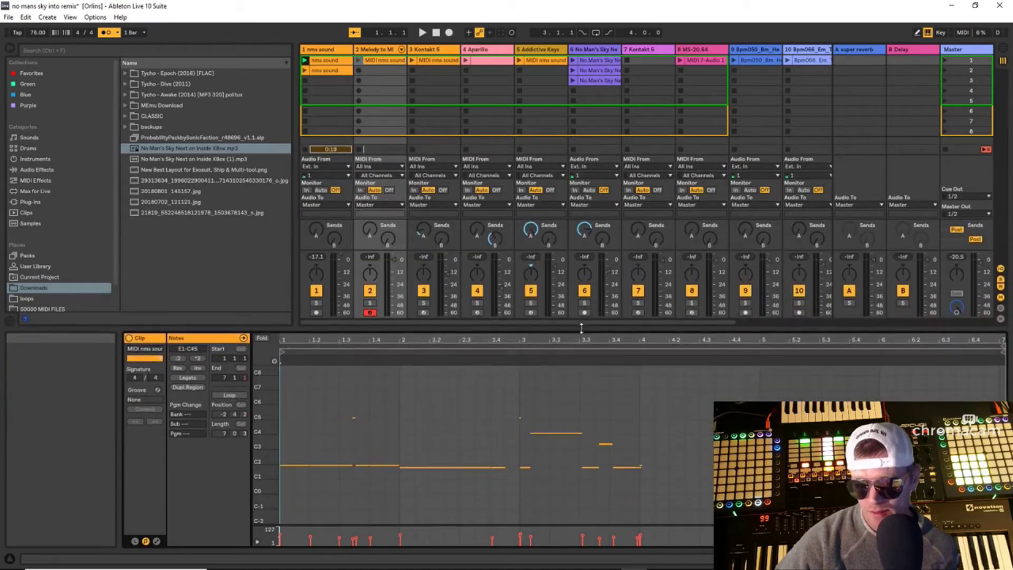
# Delete the converted melody MIDI track.
pyautogui.rightClick(373, 50)
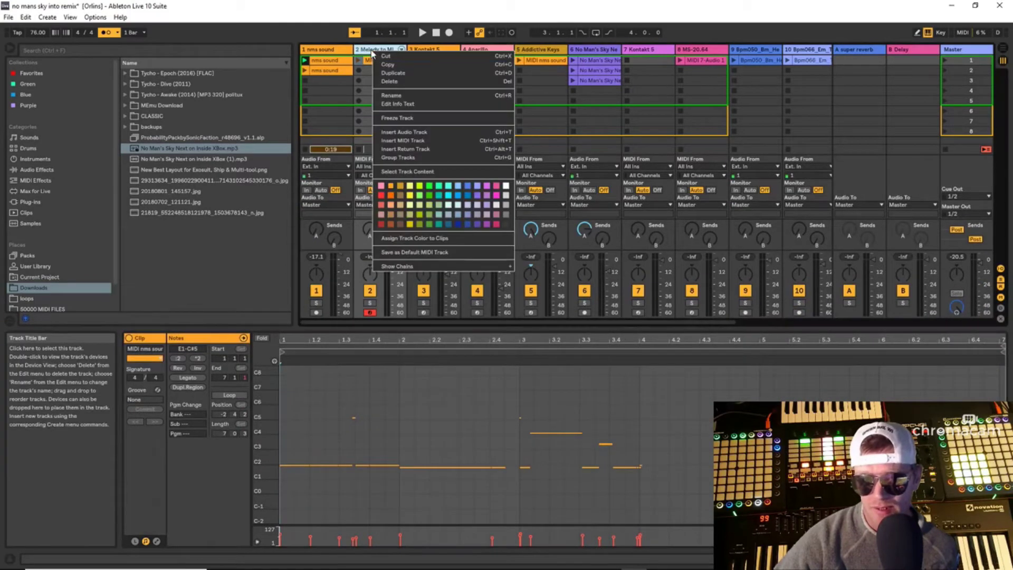
pyautogui.click(395, 82)
# Convert the first nms sound clip's harmony to a new MIDI track and open the resulting clip in an enlarged note editor.
pyautogui.click(326, 71)
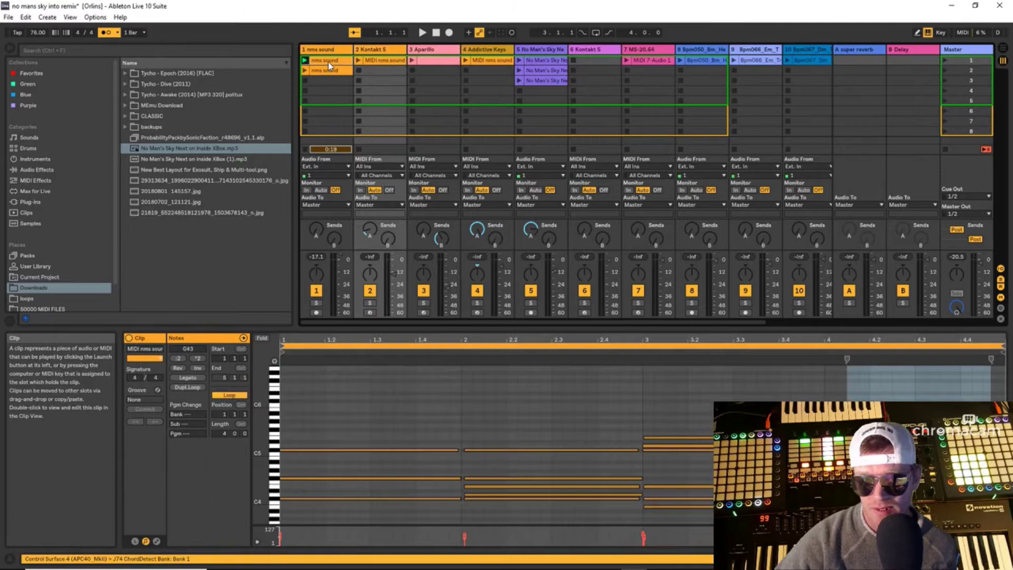
pyautogui.click(325, 61)
pyautogui.rightClick(503, 444)
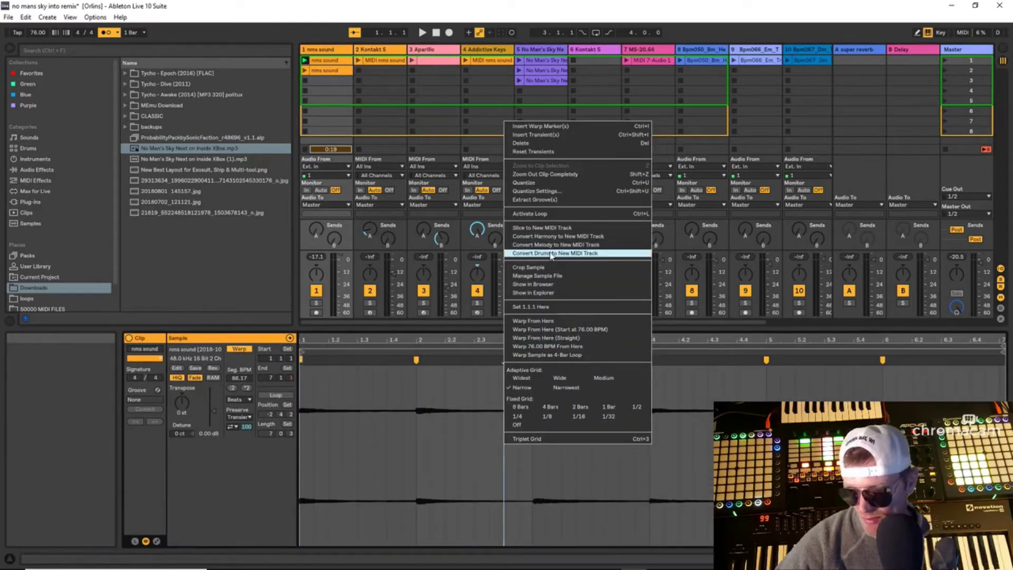
pyautogui.click(560, 237)
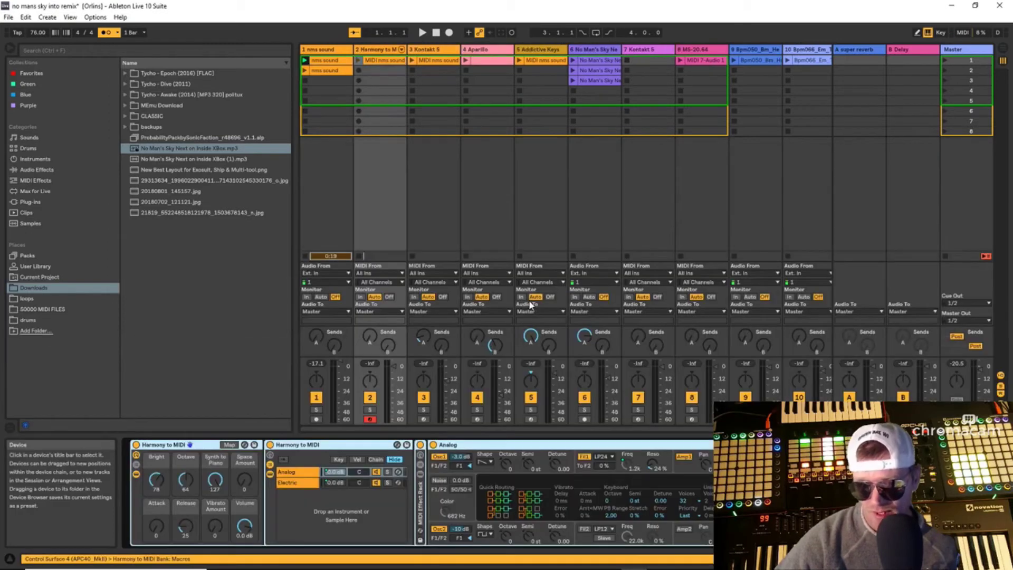
pyautogui.doubleClick(384, 65)
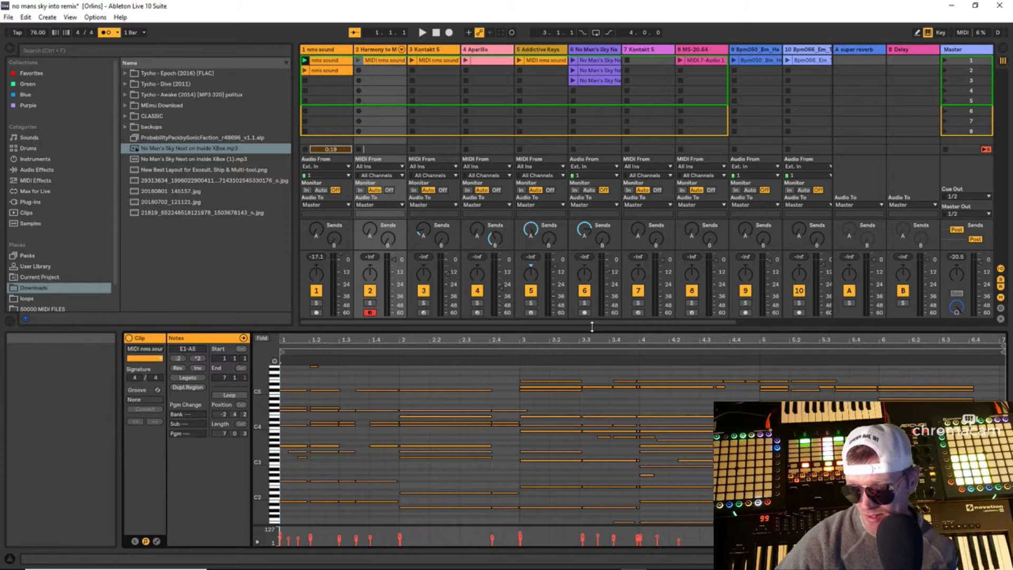
pyautogui.moveTo(592, 327); pyautogui.dragTo(627, 144)
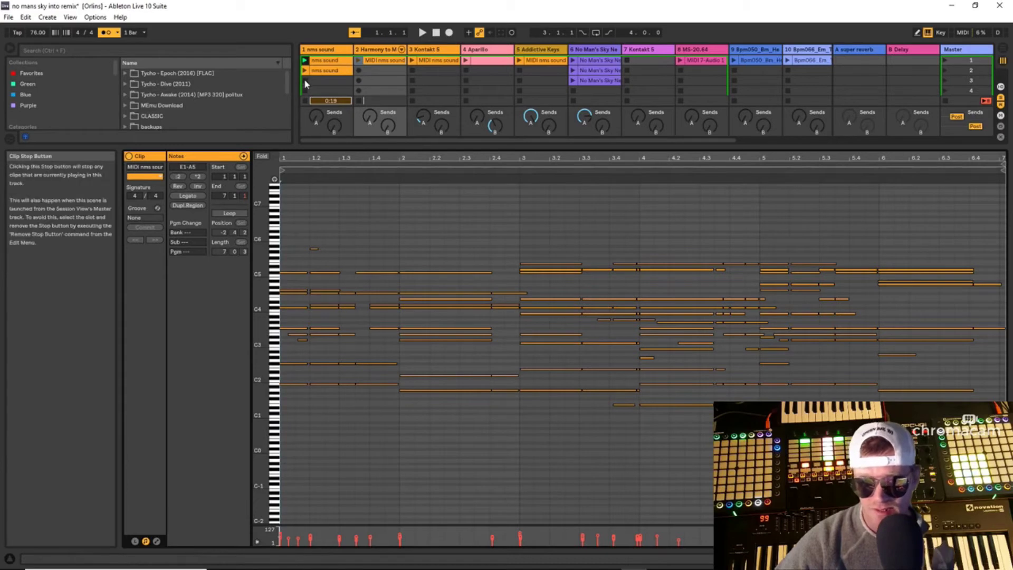
# Play the converted harmony clip, highlight its note blocks around bars 3, 4 and 6 during playback, and stop playback.
pyautogui.click(357, 59)
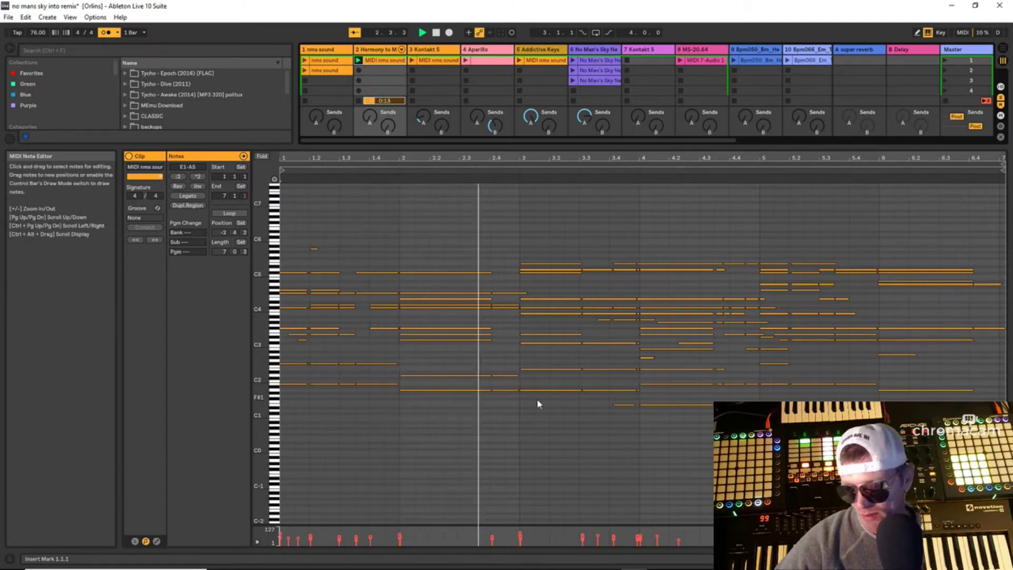
pyautogui.moveTo(544, 422); pyautogui.dragTo(546, 210)
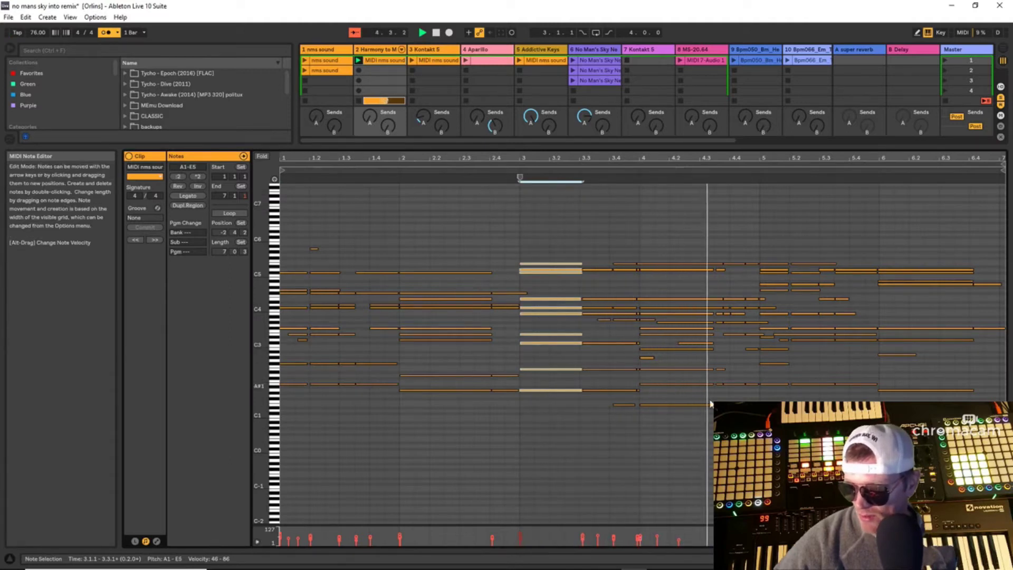
pyautogui.moveTo(674, 432); pyautogui.dragTo(673, 229)
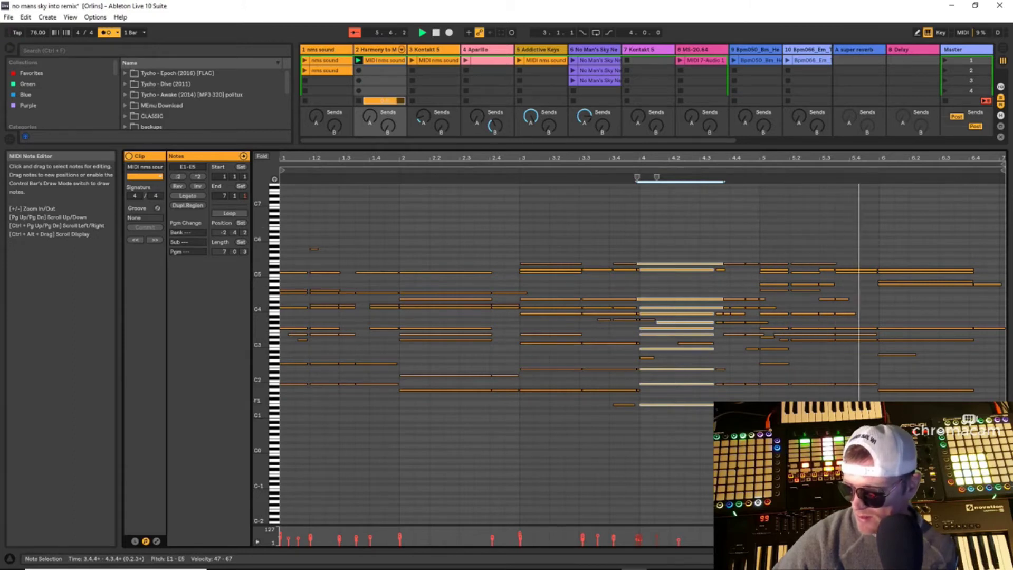
pyautogui.moveTo(914, 431); pyautogui.dragTo(960, 243)
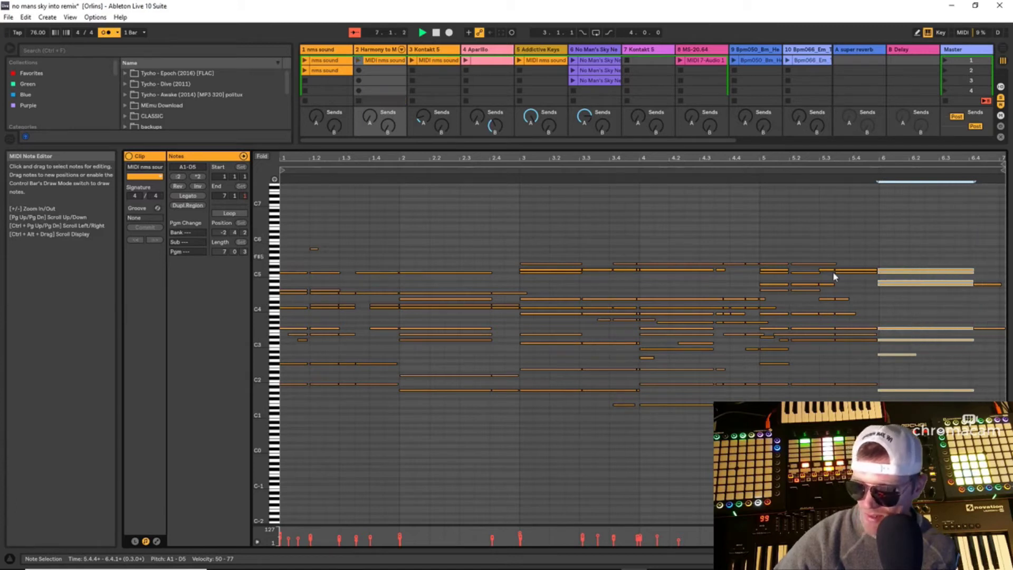
pyautogui.click(435, 33)
# Shrink the note editor back and delete the converted harmony MIDI track.
pyautogui.moveTo(459, 148); pyautogui.dragTo(481, 329)
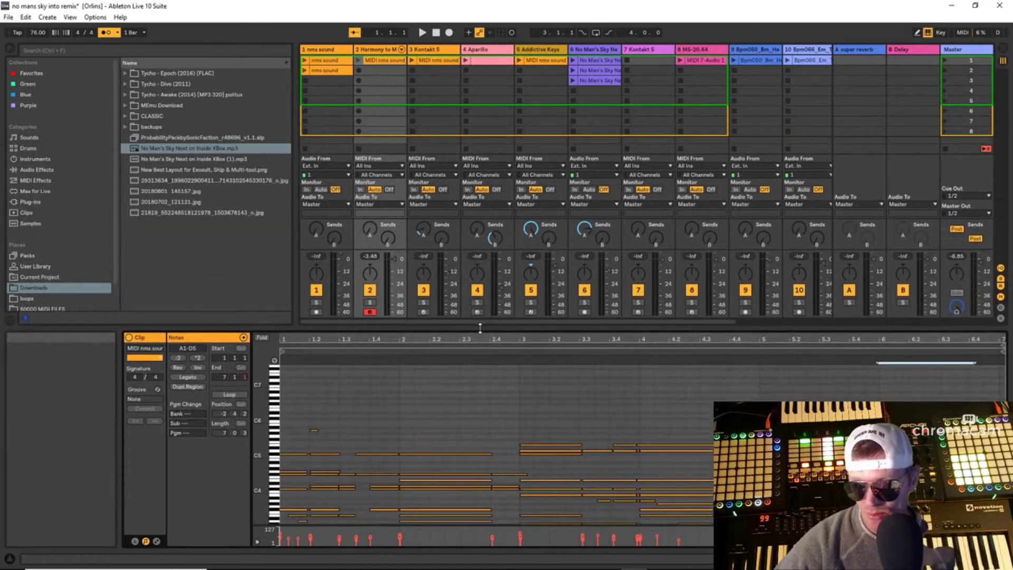
pyautogui.rightClick(373, 50)
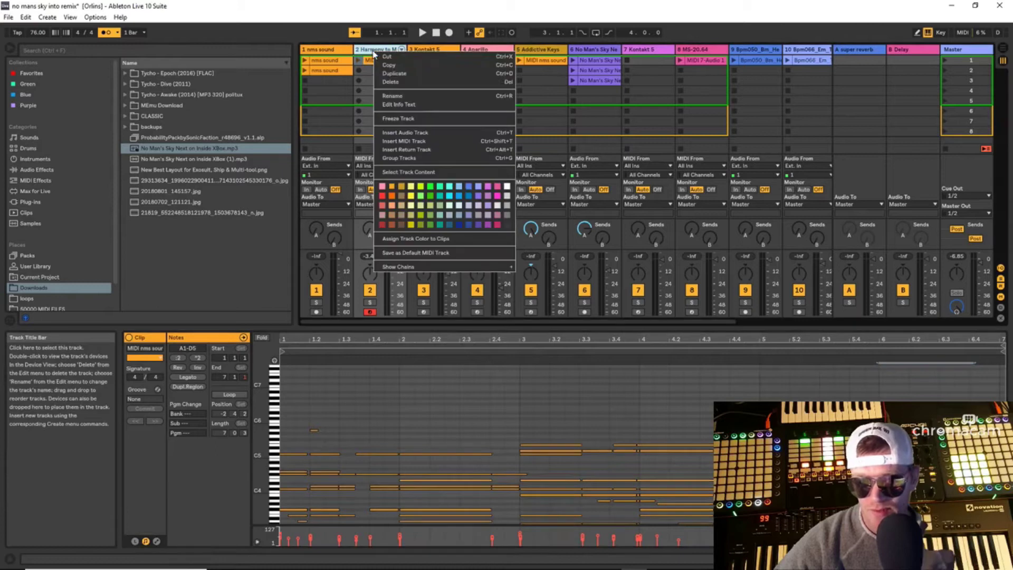
pyautogui.click(395, 84)
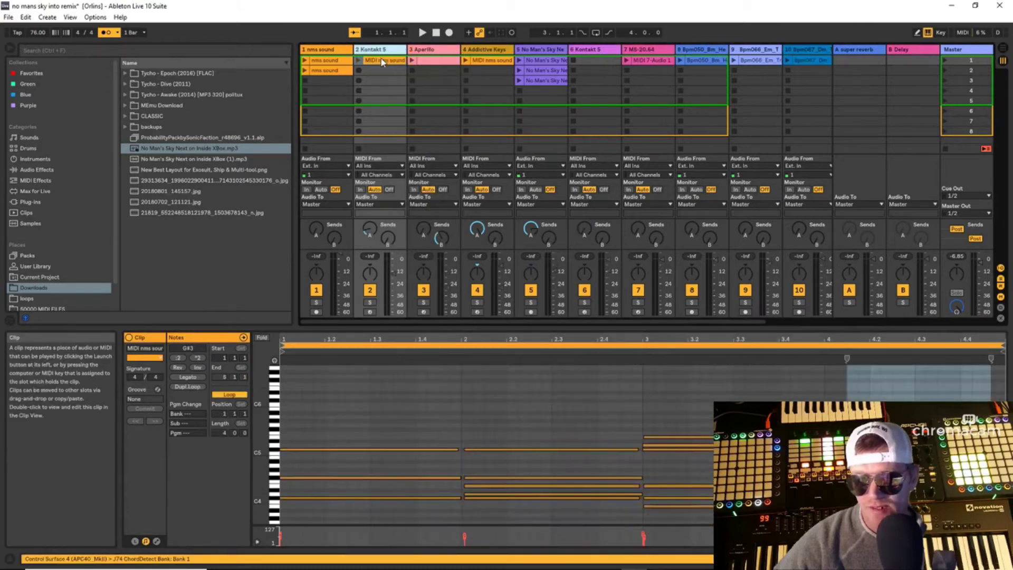
# Examine the notes of the MIDI nms sound clip on the Addictive Keys track in an enlarged note editor.
pyautogui.click(478, 50)
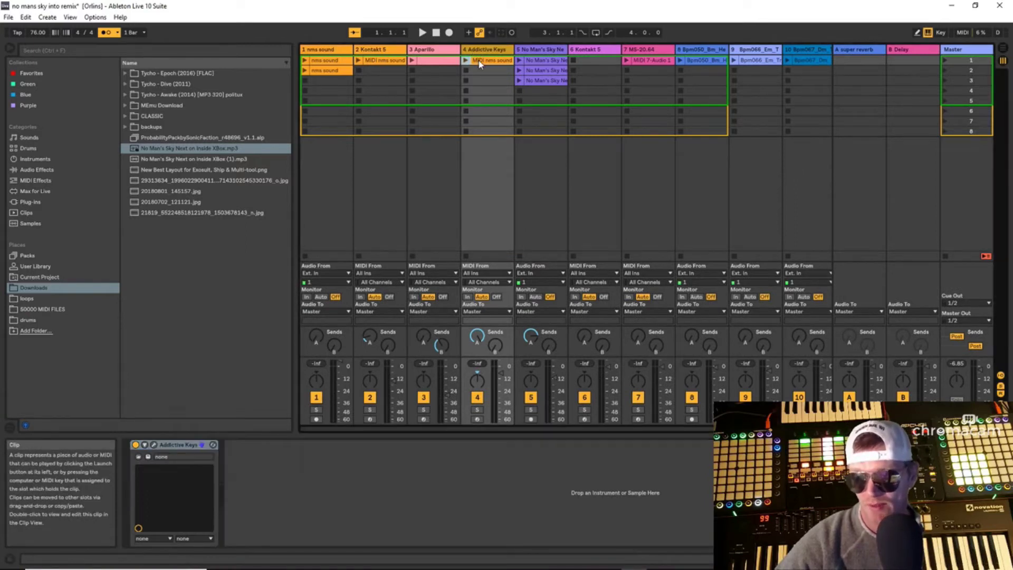
pyautogui.click(478, 59)
pyautogui.moveTo(514, 321); pyautogui.dragTo(544, 191)
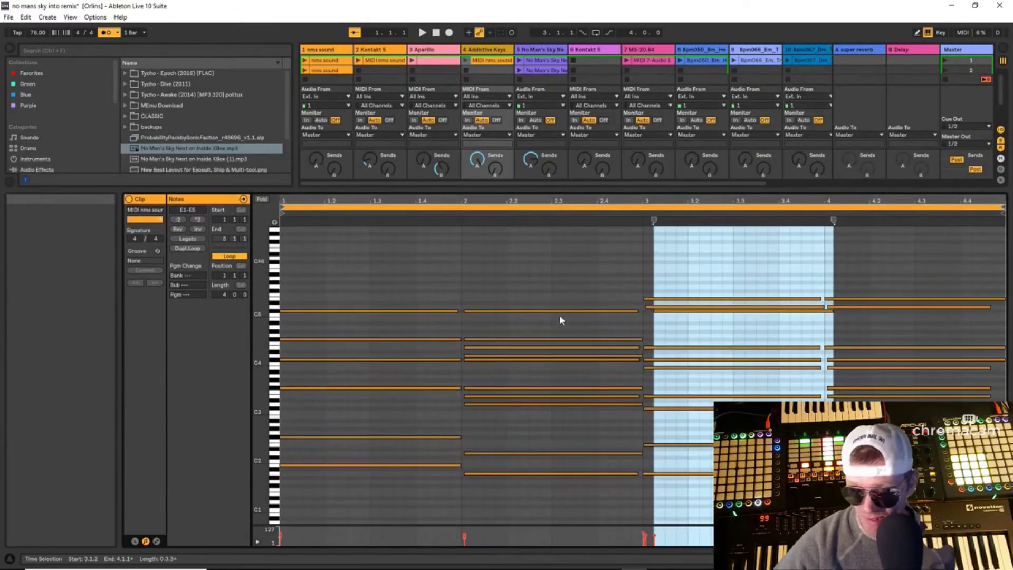
pyautogui.moveTo(436, 190); pyautogui.dragTo(446, 294)
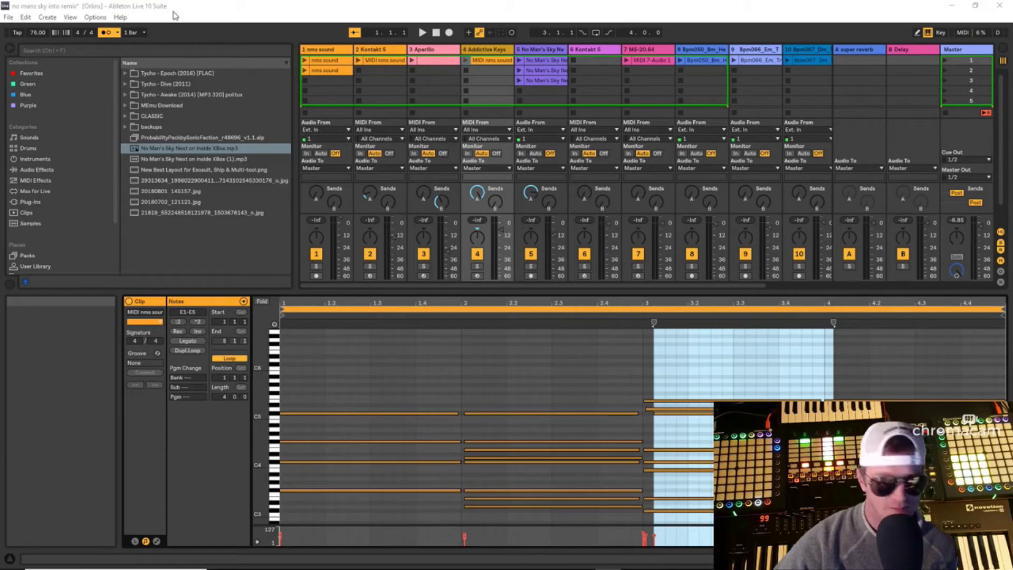
# Uncover the desktop by restoring the maximized window, and open the j74 folder from the desktop in front of it.
pyautogui.moveTo(255, 16); pyautogui.dragTo(406, 20)
pyautogui.click(58, 411)
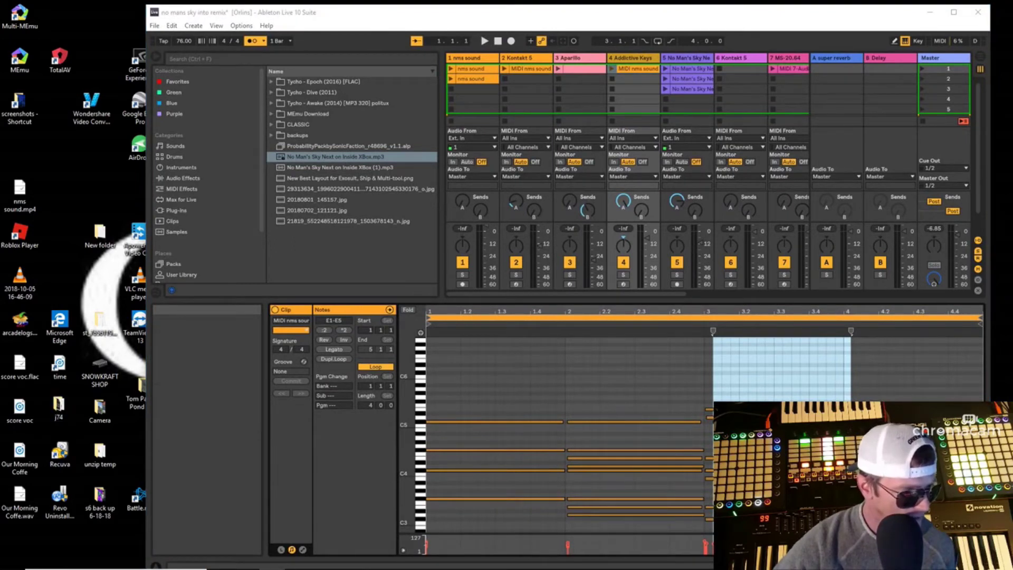
pyautogui.moveTo(0, 23); pyautogui.dragTo(424, 52)
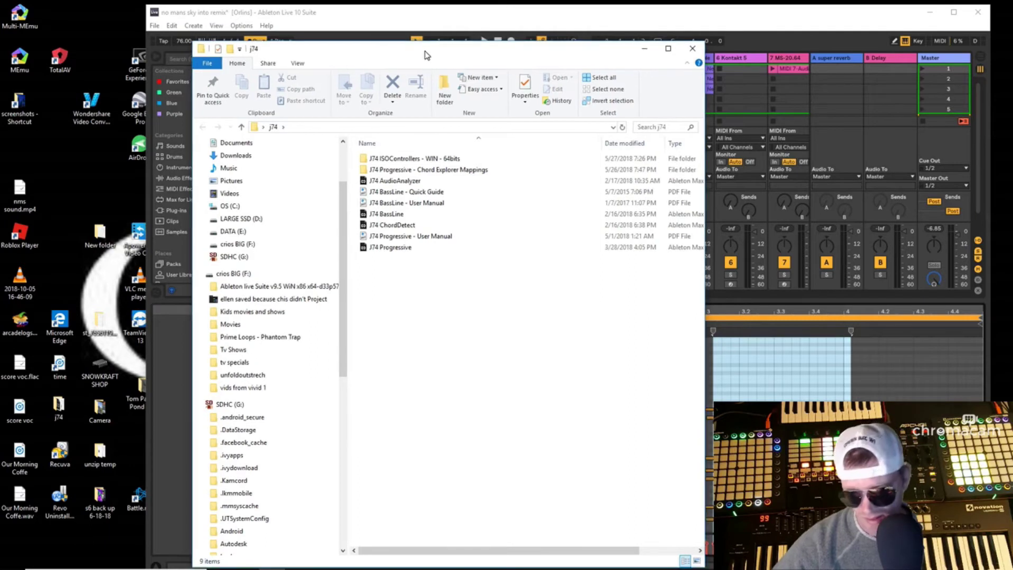
pyautogui.moveTo(425, 57); pyautogui.dragTo(333, 61)
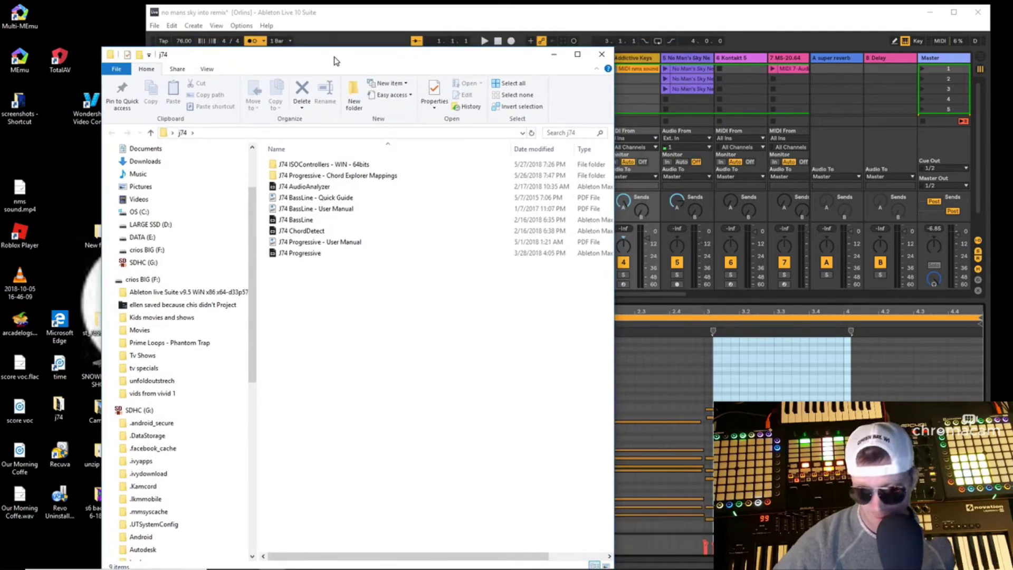
pyautogui.moveTo(334, 61); pyautogui.dragTo(329, 41)
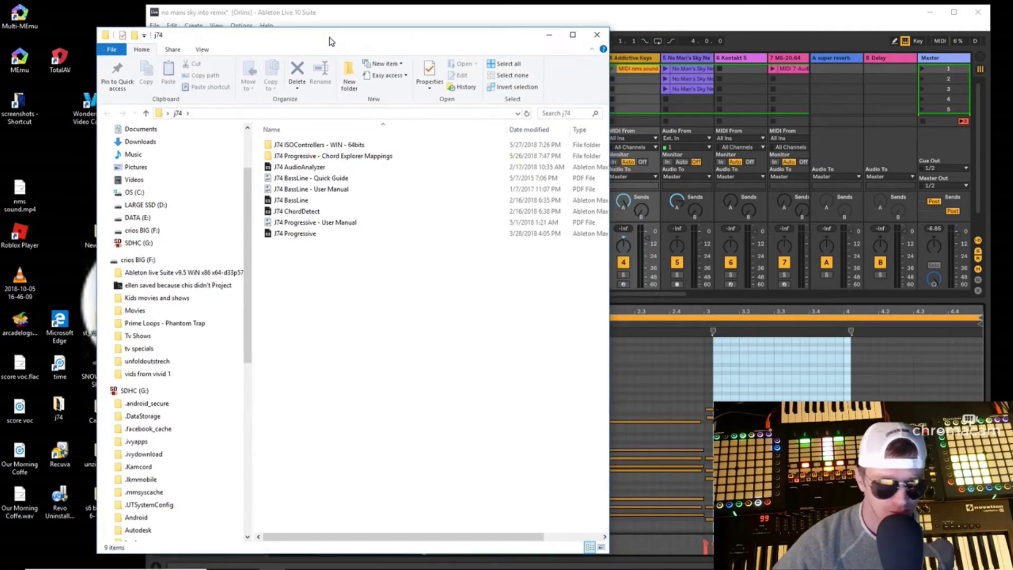
# Move the j74 folder aside and add J74 ChordDetect from it to the Addictive Keys track, ahead of the instrument.
pyautogui.moveTo(330, 41); pyautogui.dragTo(0, 89)
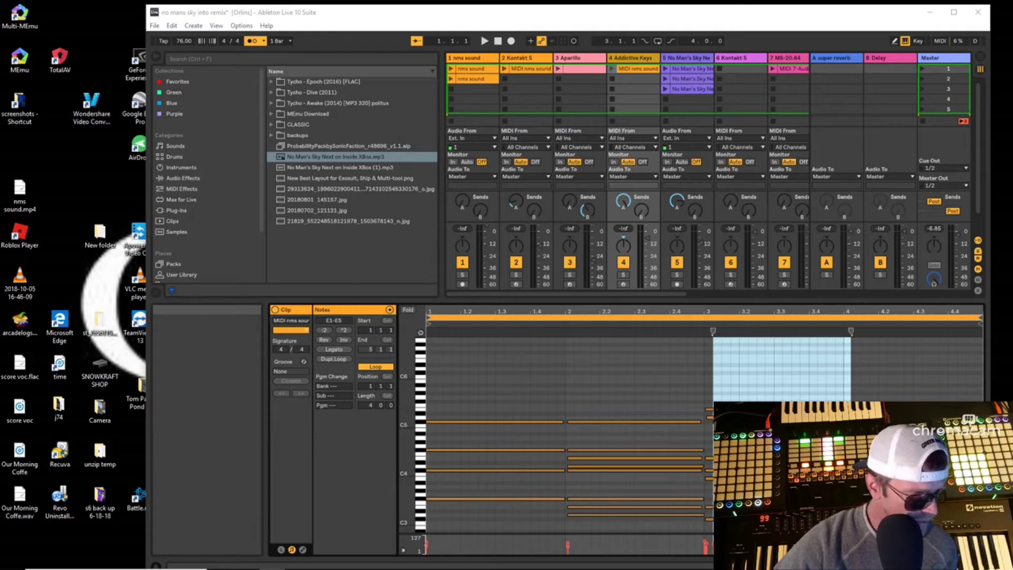
pyautogui.click(632, 59)
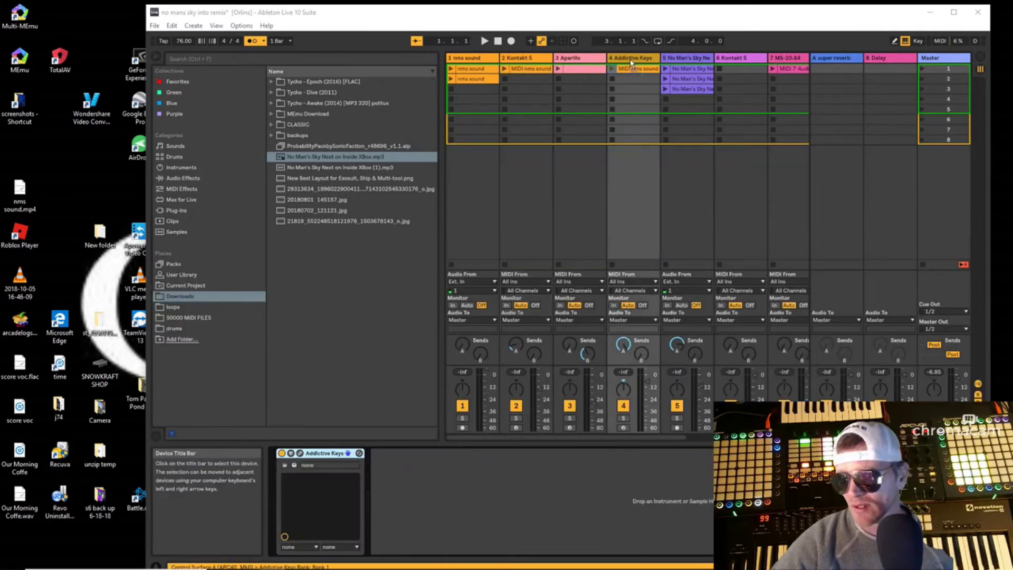
pyautogui.moveTo(636, 57); pyautogui.dragTo(637, 60)
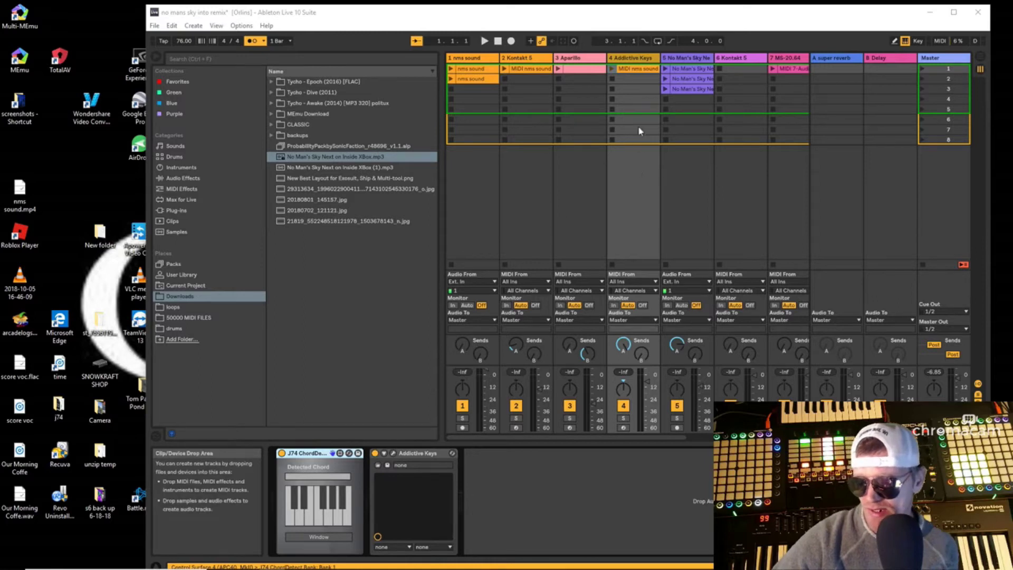
# Play the Addictive Keys track's MIDI nms sound clip, following its notes and the chords shown in J74 ChordDetect.
pyautogui.doubleClick(633, 68)
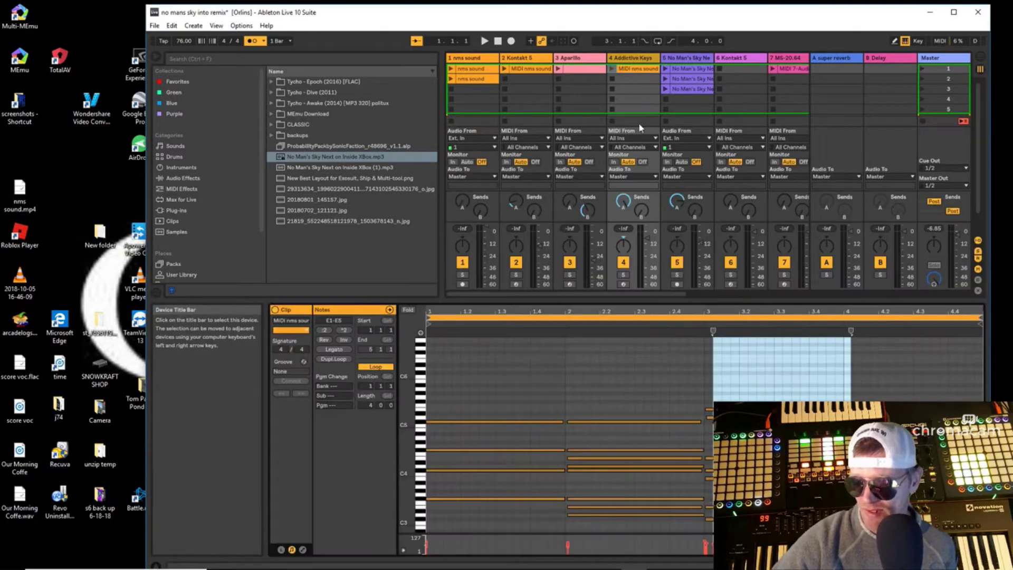
pyautogui.moveTo(749, 299); pyautogui.dragTo(750, 191)
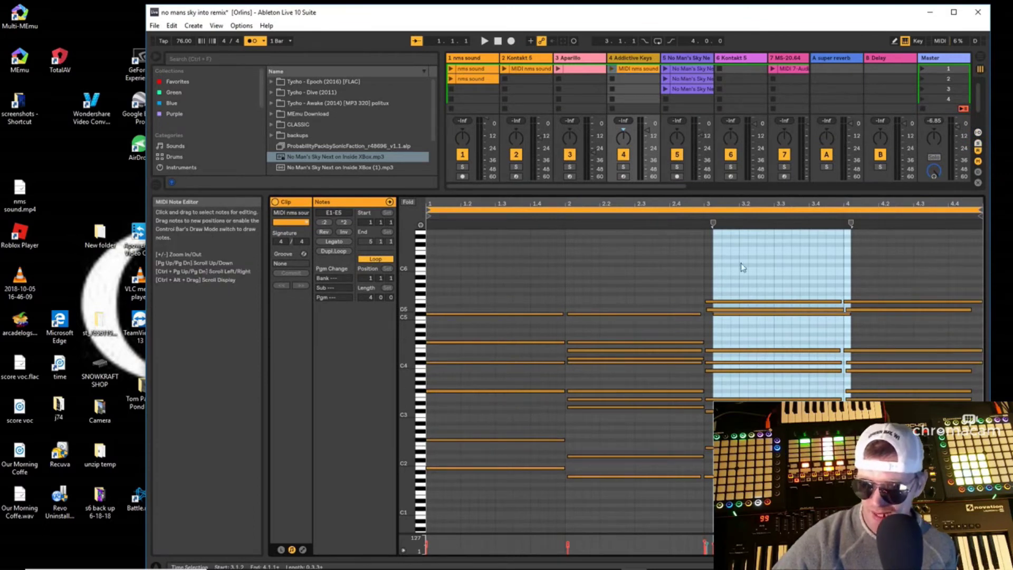
pyautogui.click(612, 68)
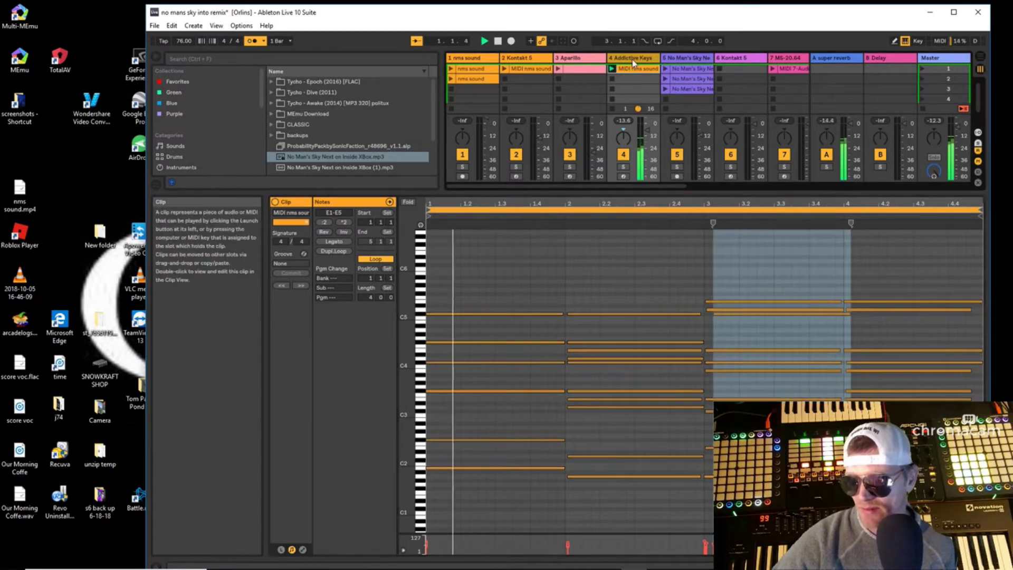
pyautogui.doubleClick(633, 59)
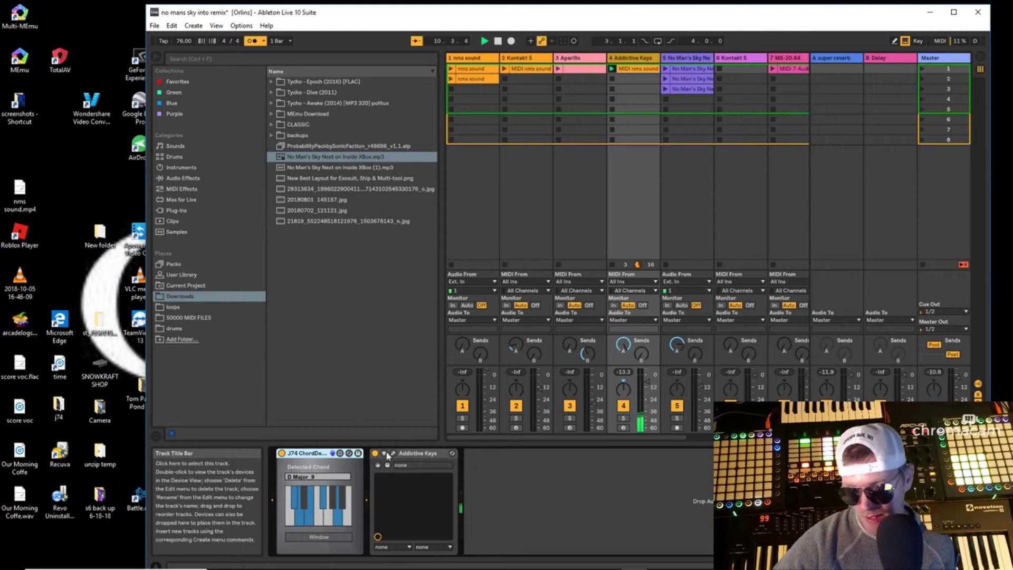
# Remove J74 ChordDetect from the Addictive Keys track and stop playback.
pyautogui.rightClick(316, 457)
pyautogui.click(349, 347)
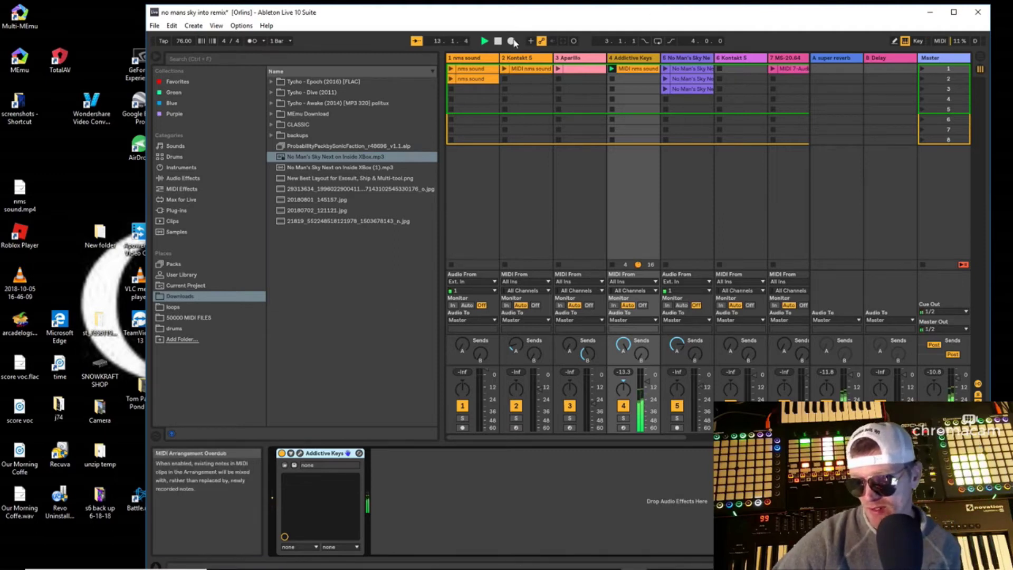
pyautogui.click(498, 41)
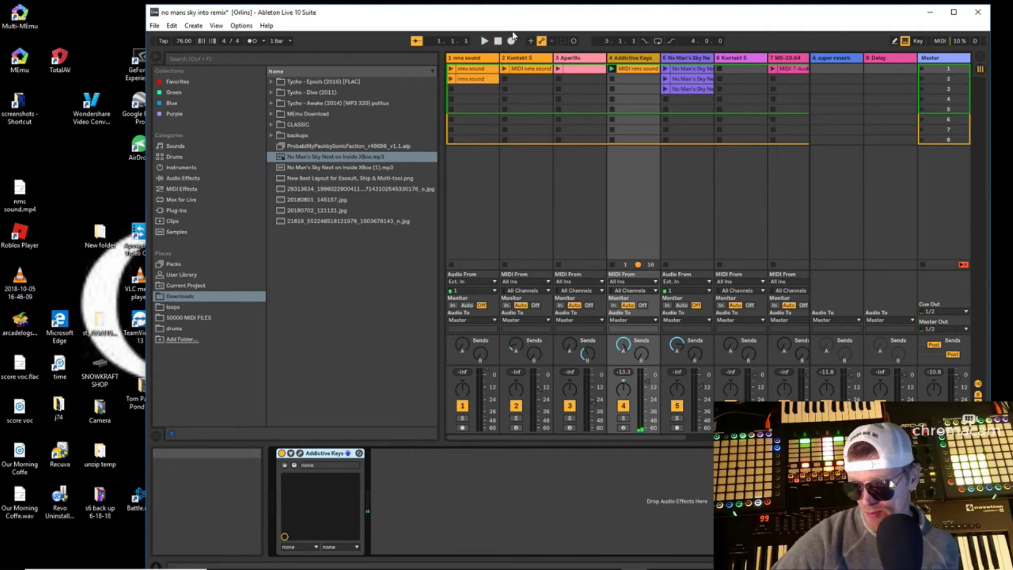
# Show the Aparillo synth on track 3, play the track's first clip through it, and place the synth window centrally.
pyautogui.click(570, 58)
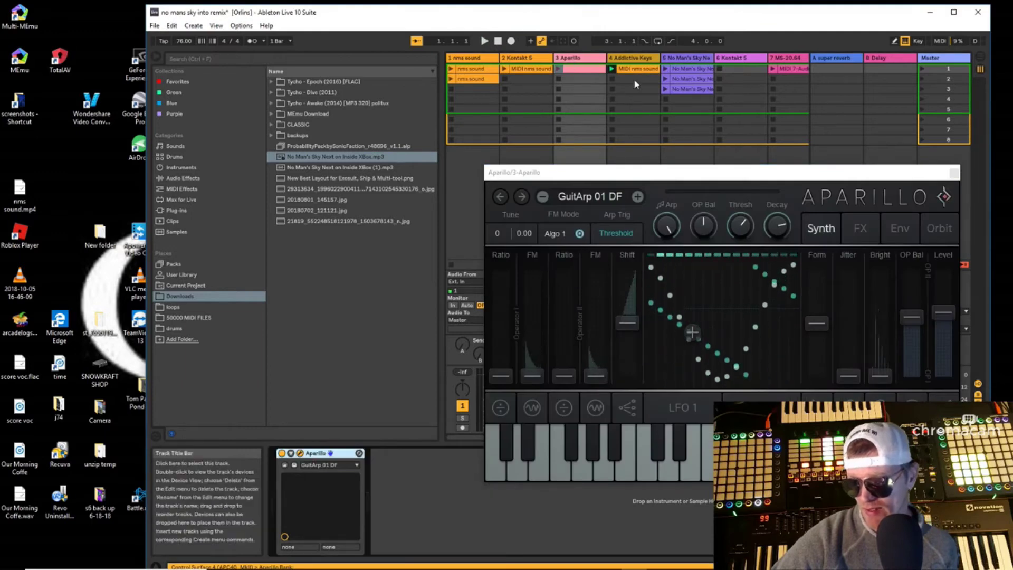
pyautogui.click(559, 68)
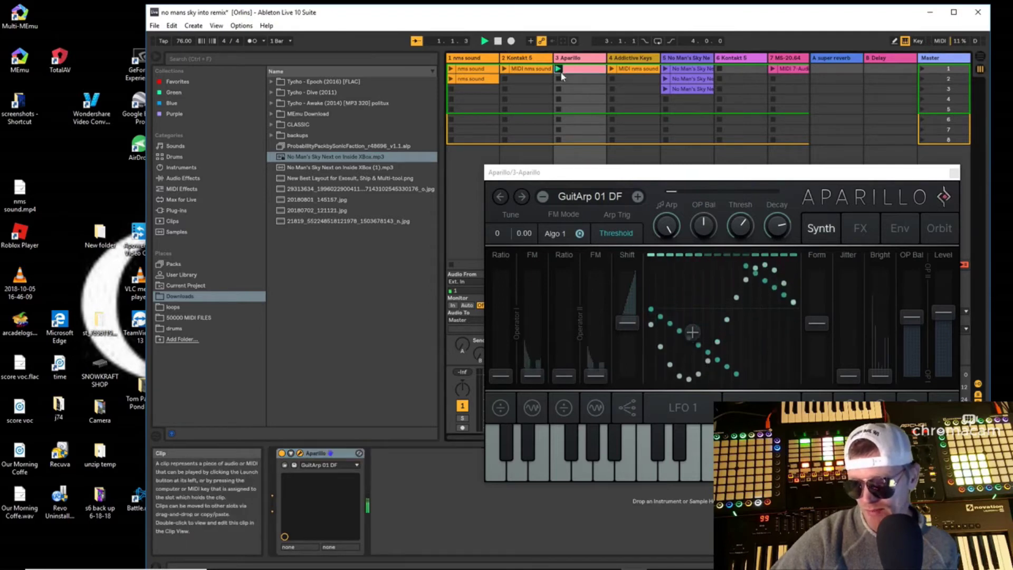
pyautogui.moveTo(702, 174); pyautogui.dragTo(268, 125)
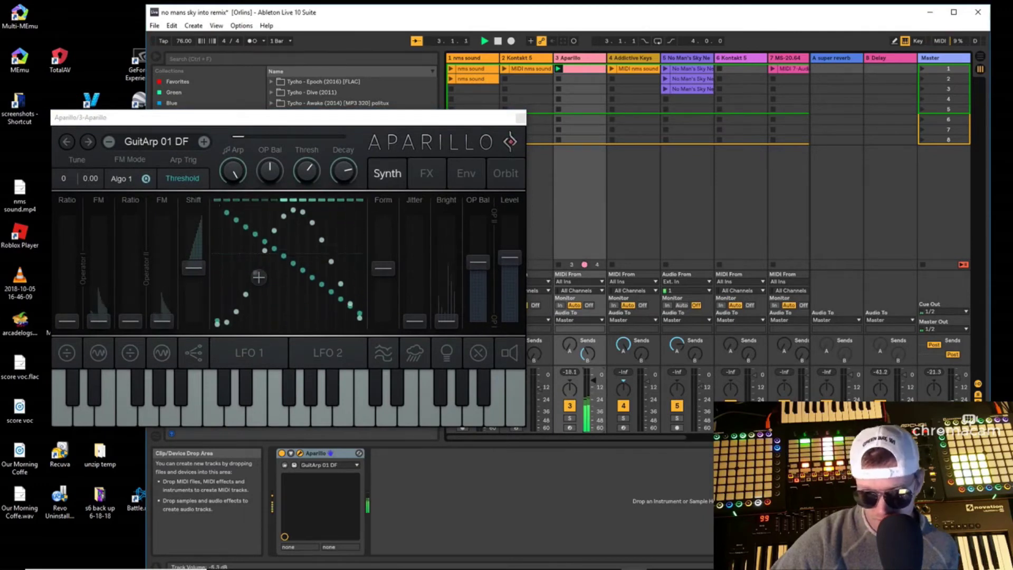
pyautogui.moveTo(272, 122); pyautogui.dragTo(546, 155)
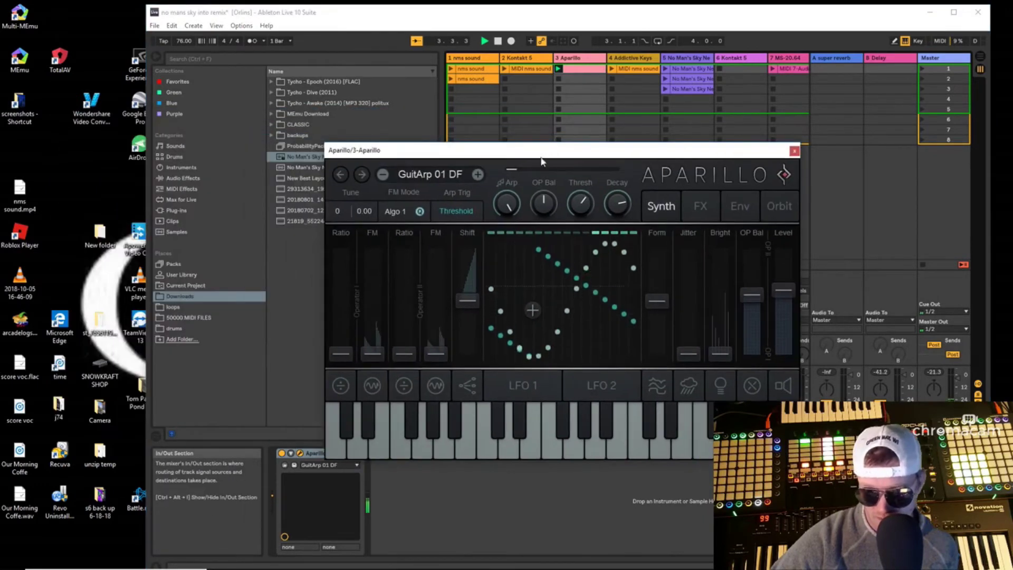
# Nudge Aparillo's orbit point slightly up and to the left, move the synth window clear of the clips, and stop the track's clip.
pyautogui.moveTo(534, 309)
pyautogui.mouseDown()
pyautogui.moveTo(497, 246)
pyautogui.moveTo(544, 300)
pyautogui.moveTo(571, 293)
pyautogui.moveTo(517, 302)
pyautogui.mouseUp()
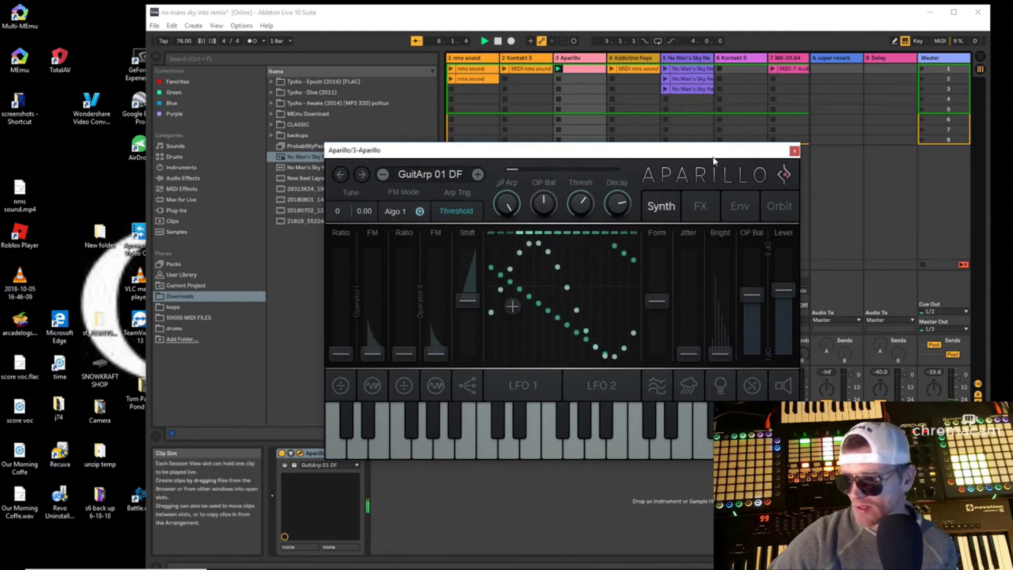
pyautogui.moveTo(746, 149); pyautogui.dragTo(939, 163)
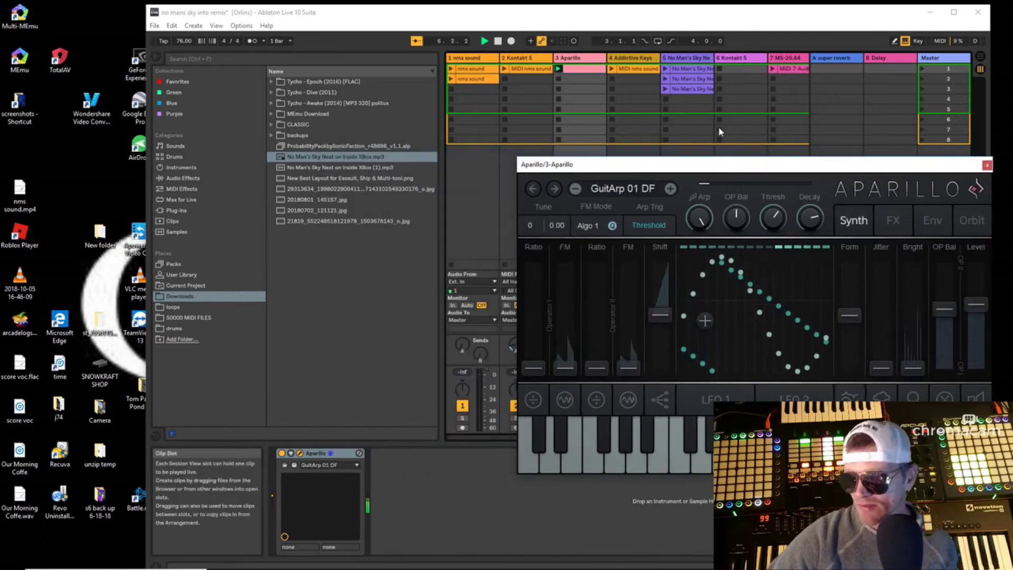
pyautogui.click(558, 79)
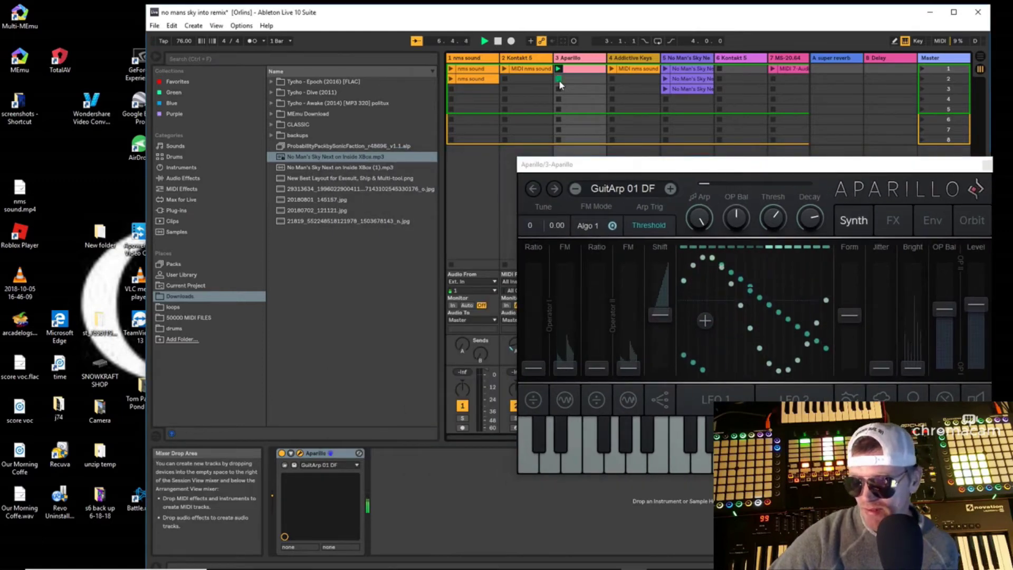
# Open track 2's MIDI nms sound clip in the note editor, play it through Kontakt 5, and raise the track's volume.
pyautogui.doubleClick(526, 71)
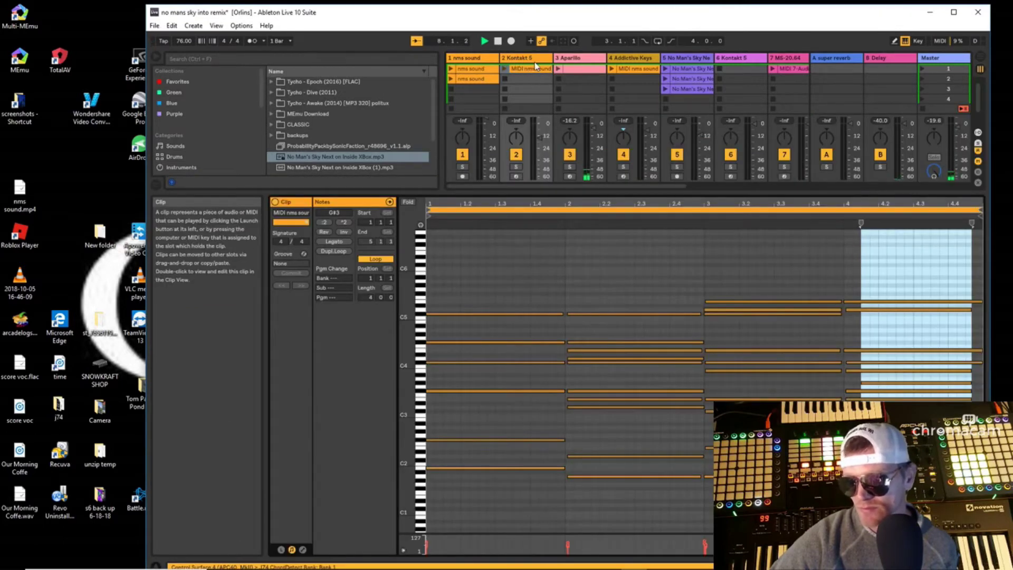
pyautogui.click(505, 71)
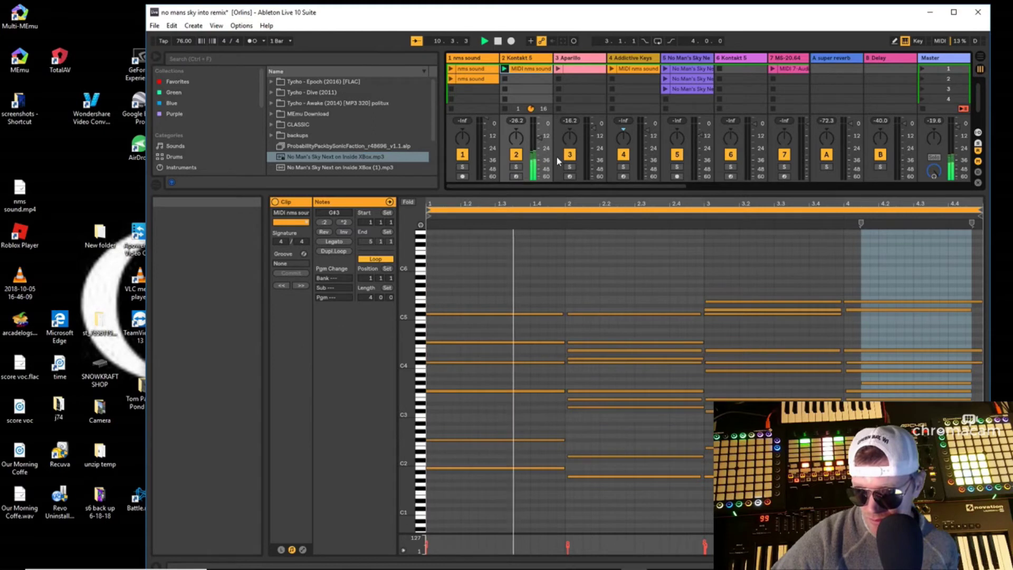
pyautogui.moveTo(539, 136); pyautogui.dragTo(540, 122)
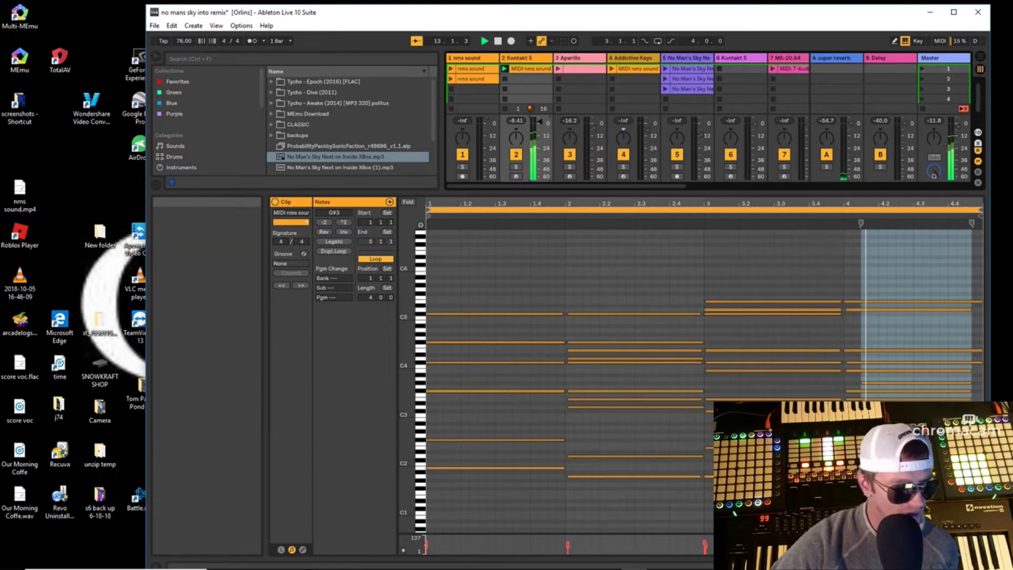
# Show track 2's Kontakt 5 instrument with the Gravity pad patch, close its window, and stop the track's clip.
pyautogui.doubleClick(538, 59)
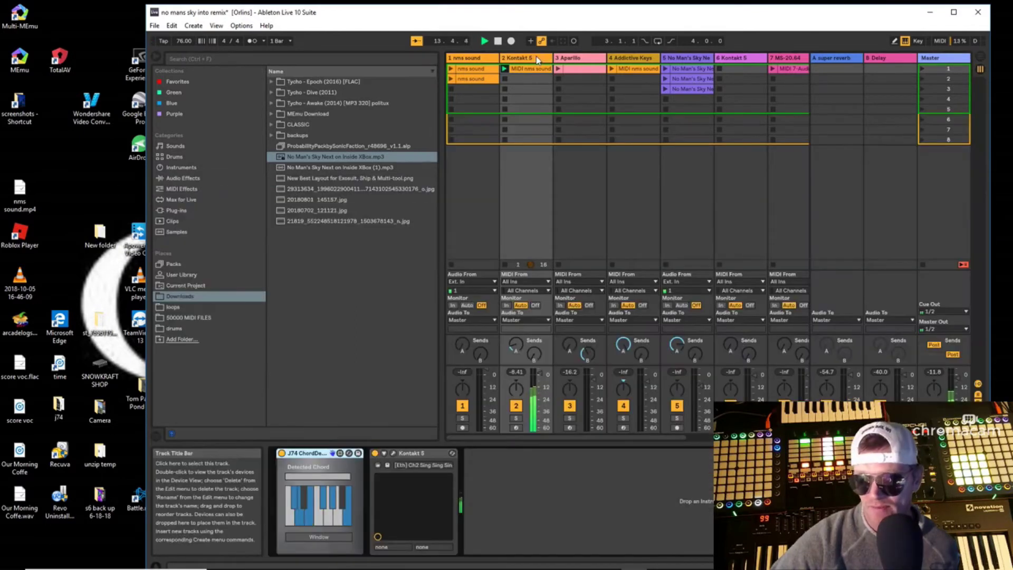
pyautogui.click(393, 454)
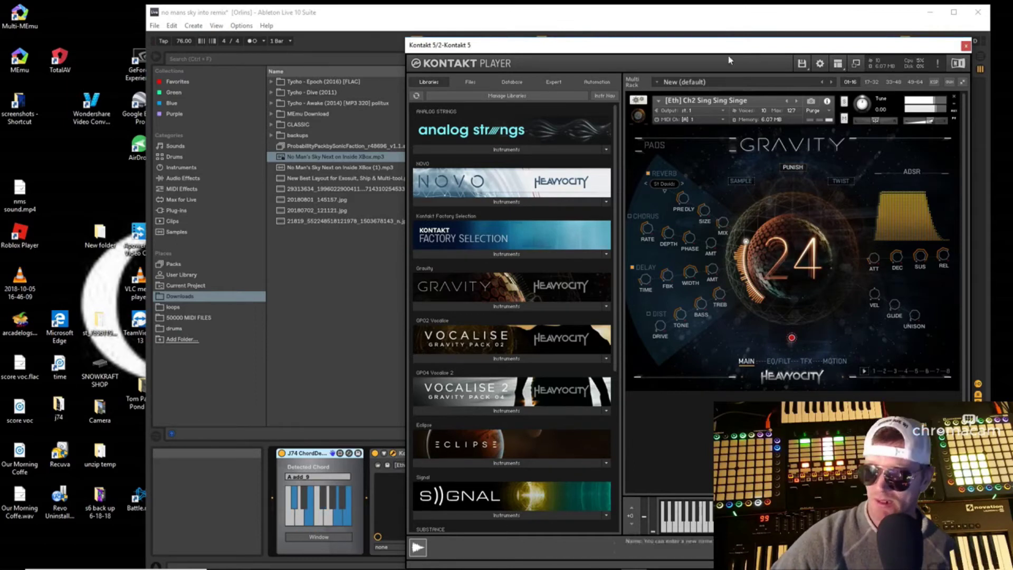
pyautogui.moveTo(735, 45); pyautogui.dragTo(550, 60)
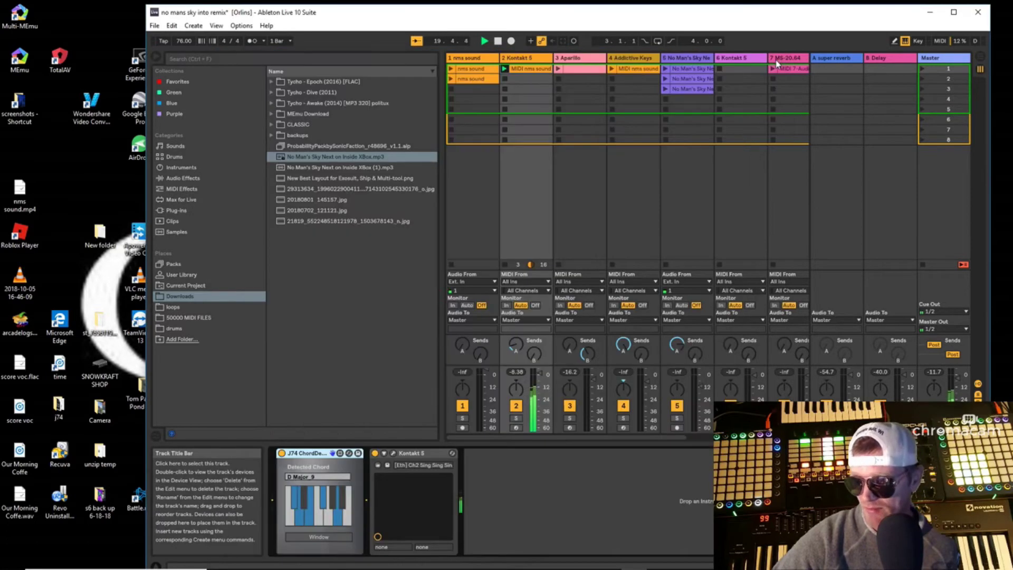
pyautogui.click(774, 59)
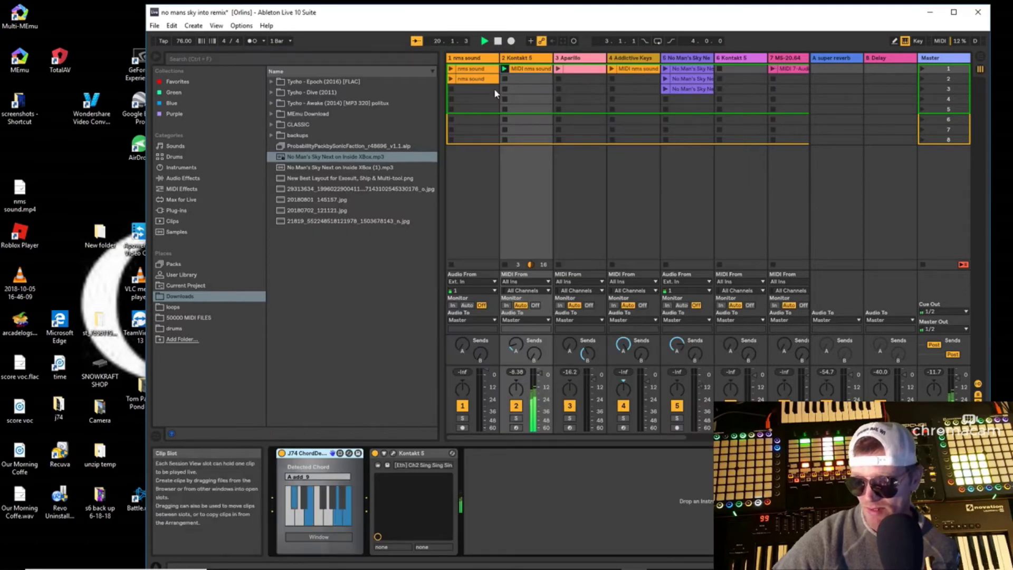
pyautogui.click(505, 79)
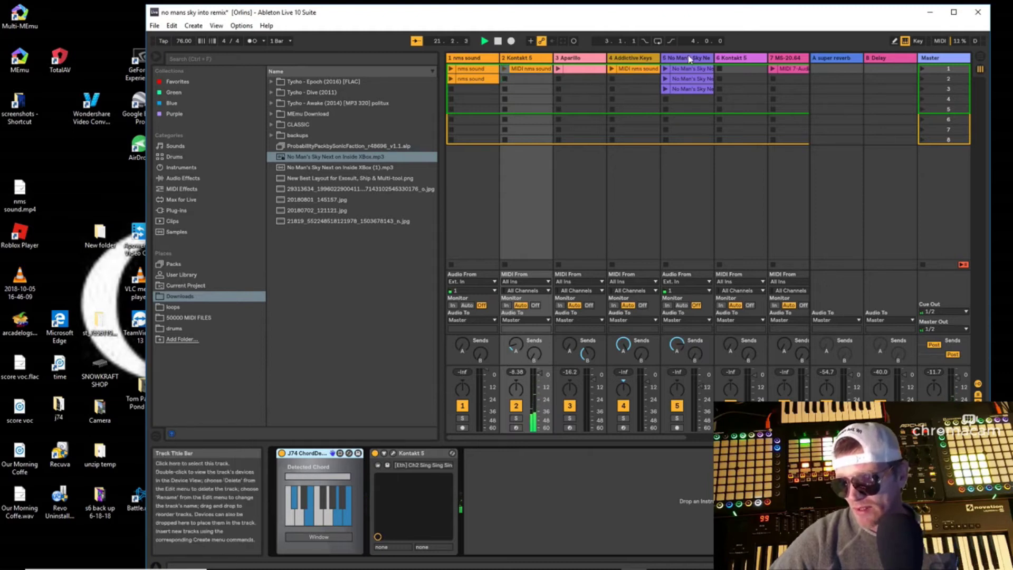
# Play the first No Man's Sky clip on track 5 for a moment and stop it.
pyautogui.click(665, 69)
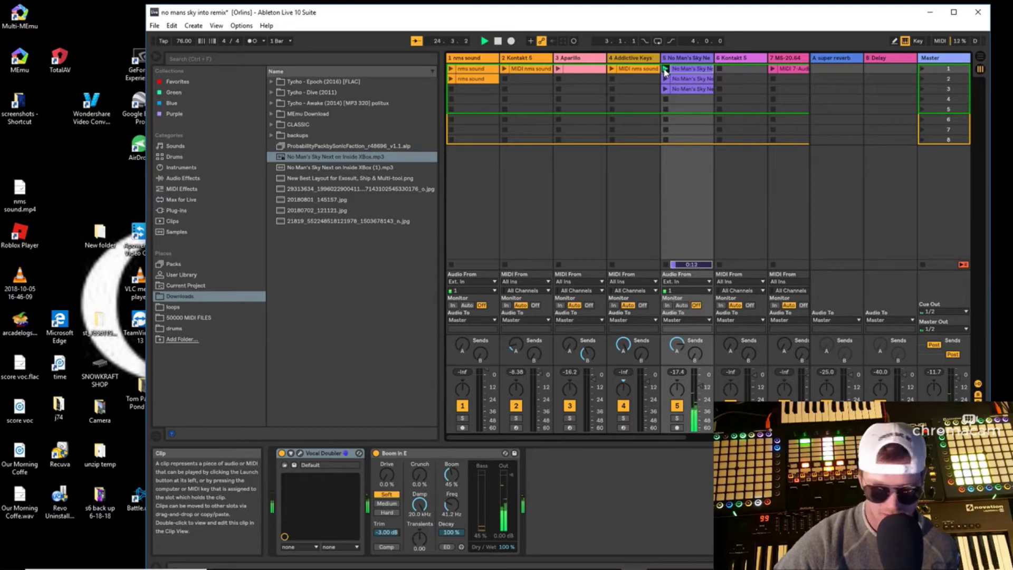
pyautogui.click(665, 99)
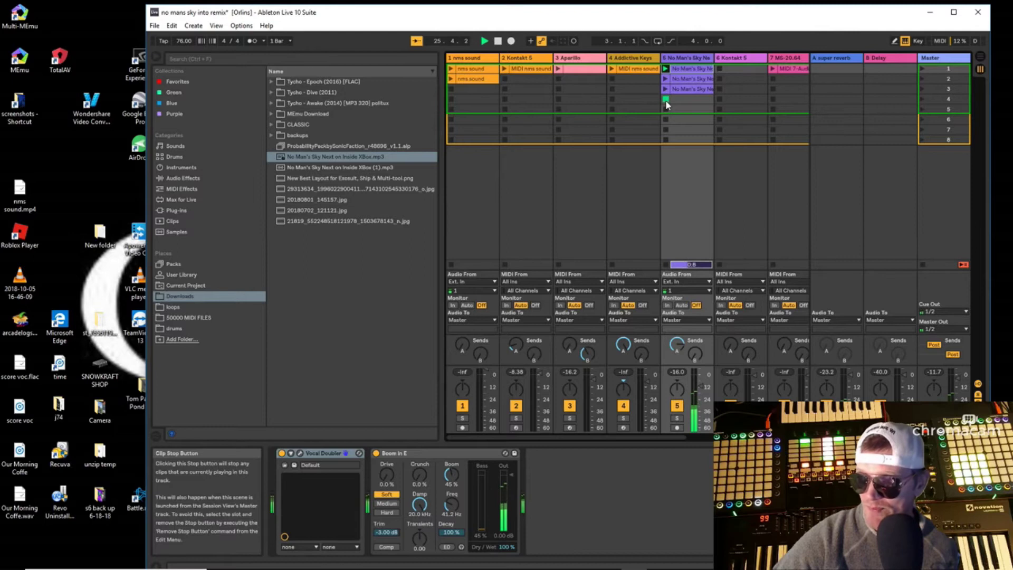
# Show the Kontakt 5 instrument on track 6 with its Vocalise 2 phrases, and move its window clear of the device chain.
pyautogui.click(739, 59)
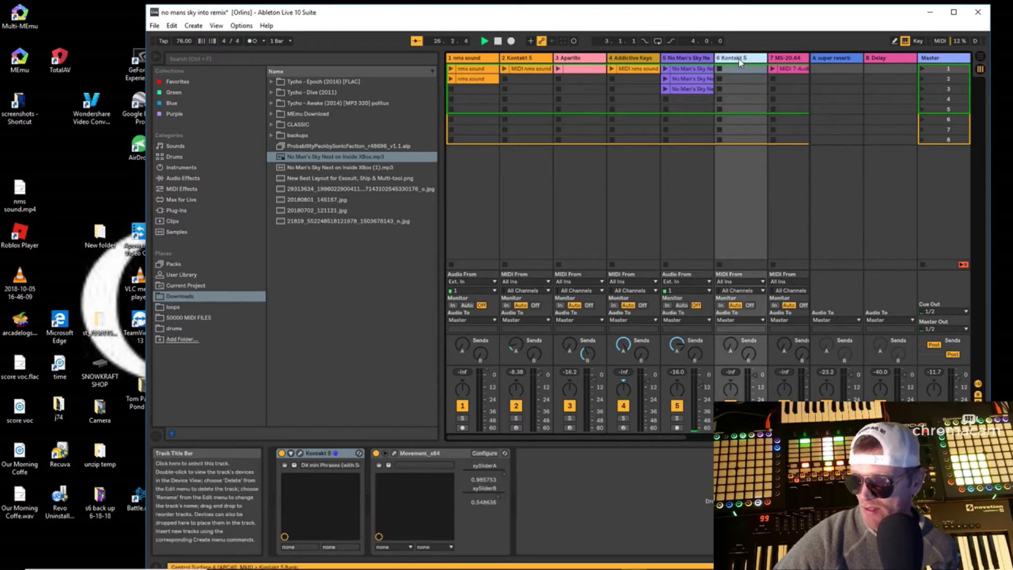
pyautogui.doubleClick(738, 58)
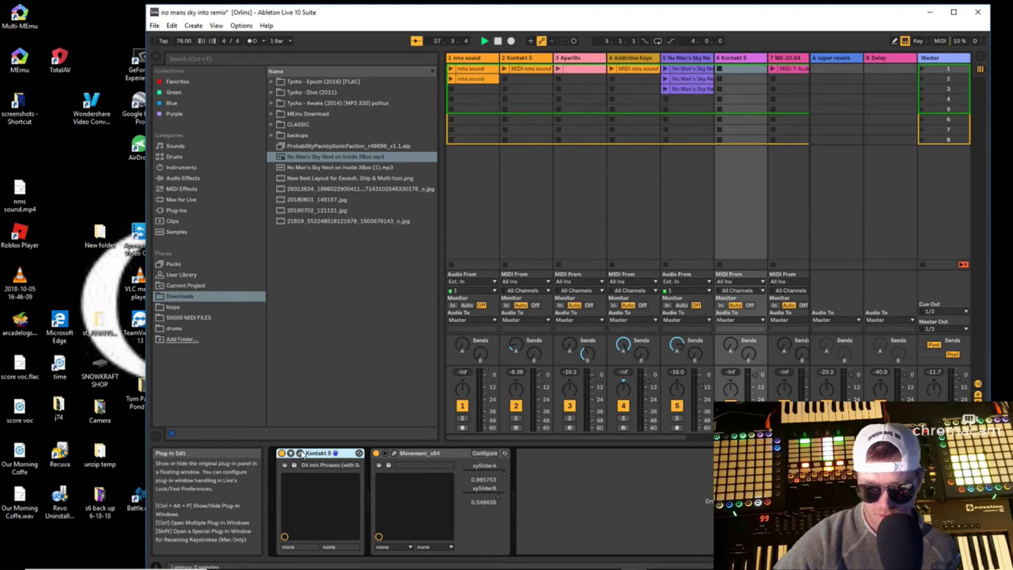
pyautogui.click(301, 453)
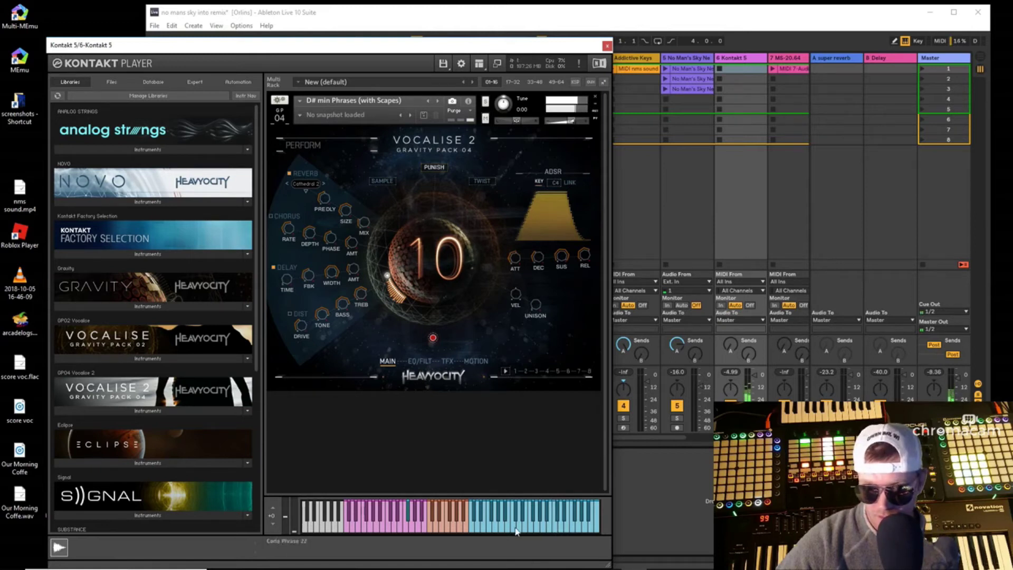
pyautogui.moveTo(271, 48); pyautogui.dragTo(723, 39)
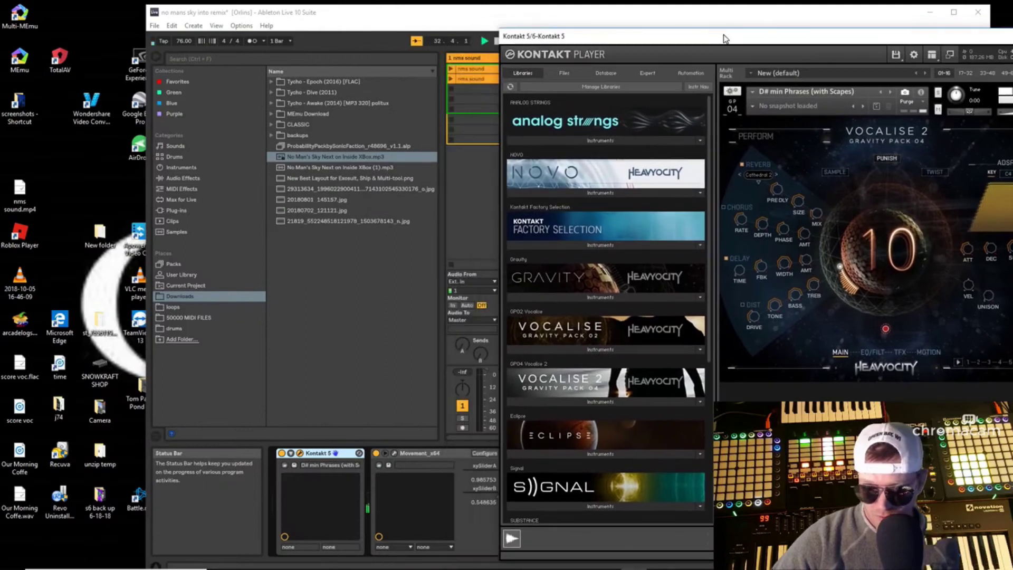
# Show the Movement effect on track 6 and place its window beside the Kontakt instrument.
pyautogui.click(394, 454)
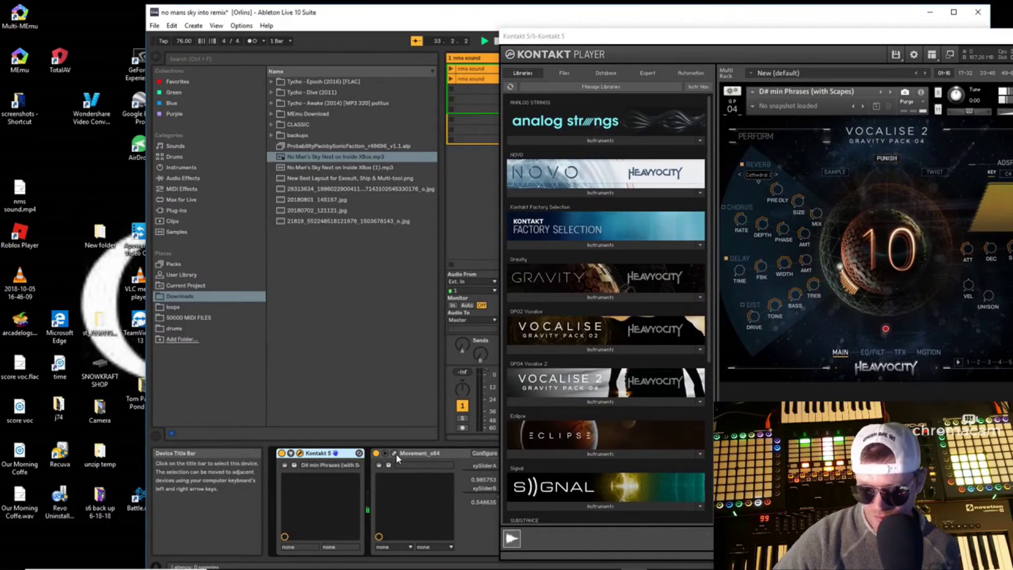
pyautogui.click(395, 454)
pyautogui.moveTo(826, 208); pyautogui.dragTo(347, 39)
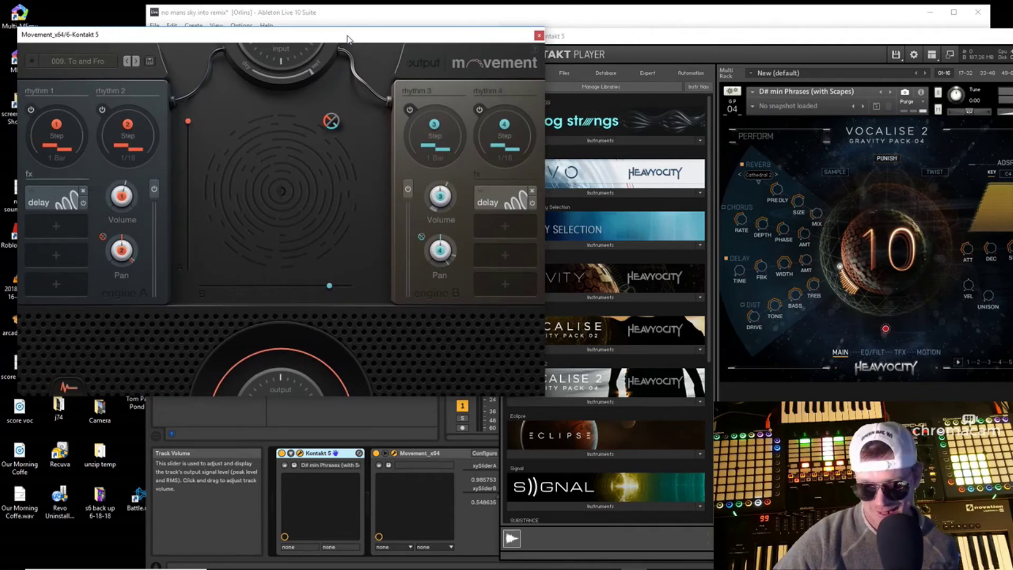
# Compare the Vocalise 2 phrases with the Movement effect bypassed and re-enabled.
pyautogui.click(376, 453)
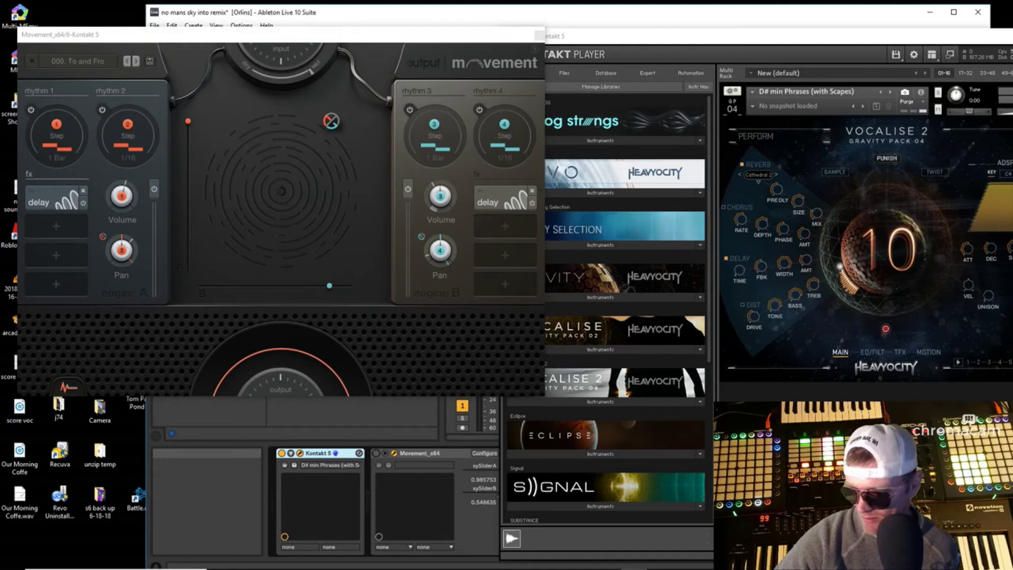
pyautogui.click(844, 475)
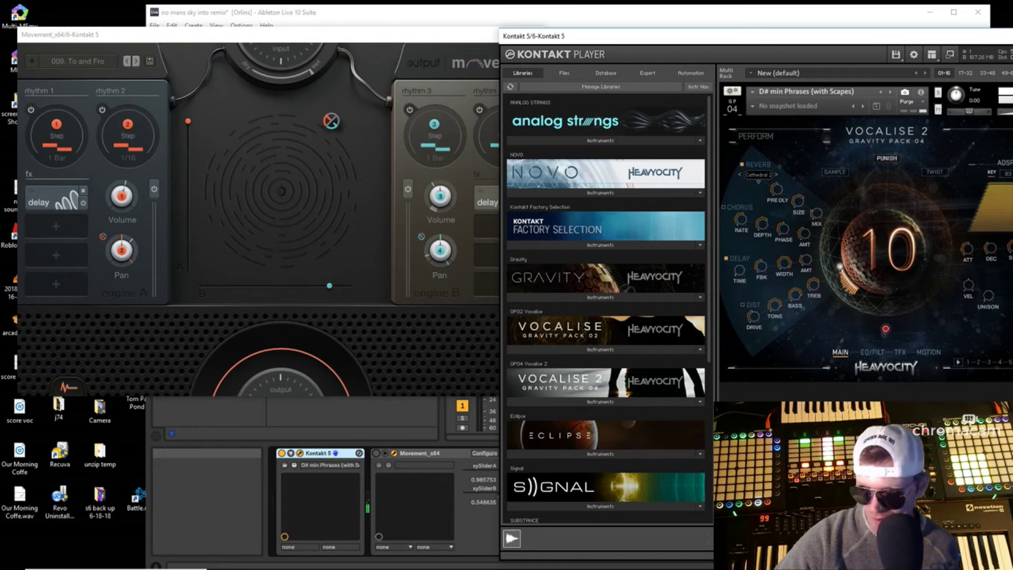
pyautogui.click(376, 454)
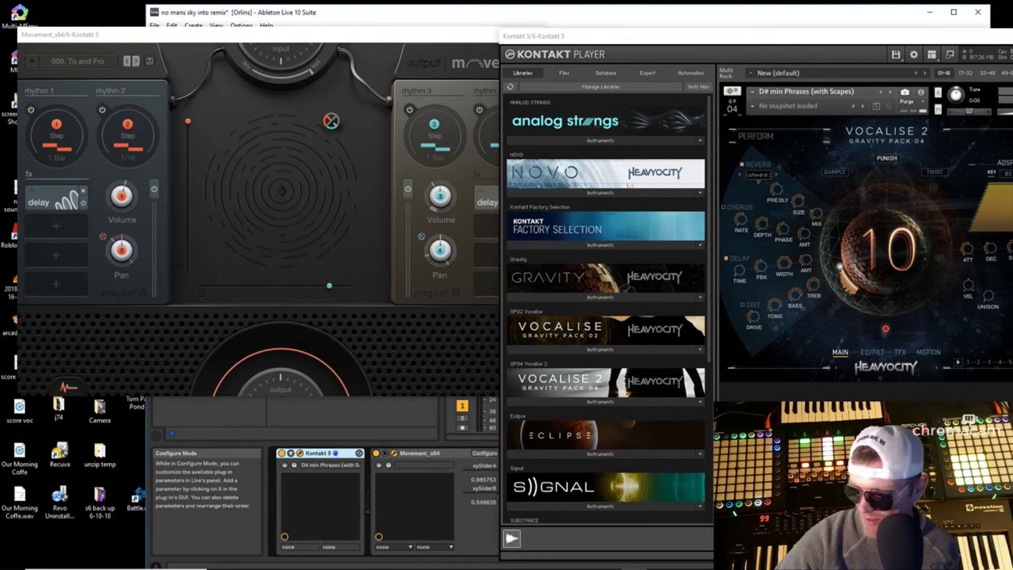
pyautogui.click(865, 491)
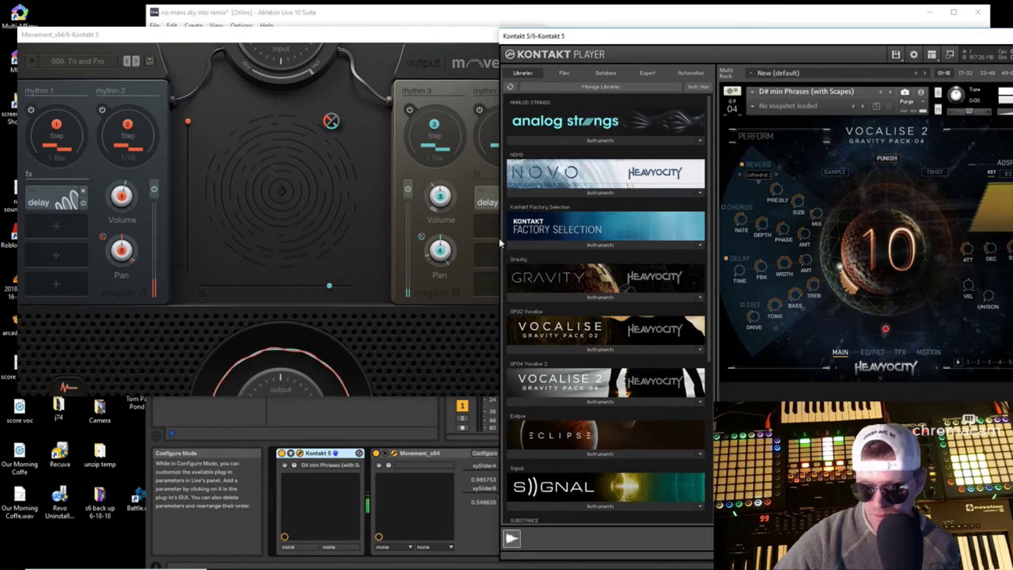
# Close the Movement and Kontakt 5 plug-in windows of track 6.
pyautogui.moveTo(428, 40); pyautogui.dragTo(402, 41)
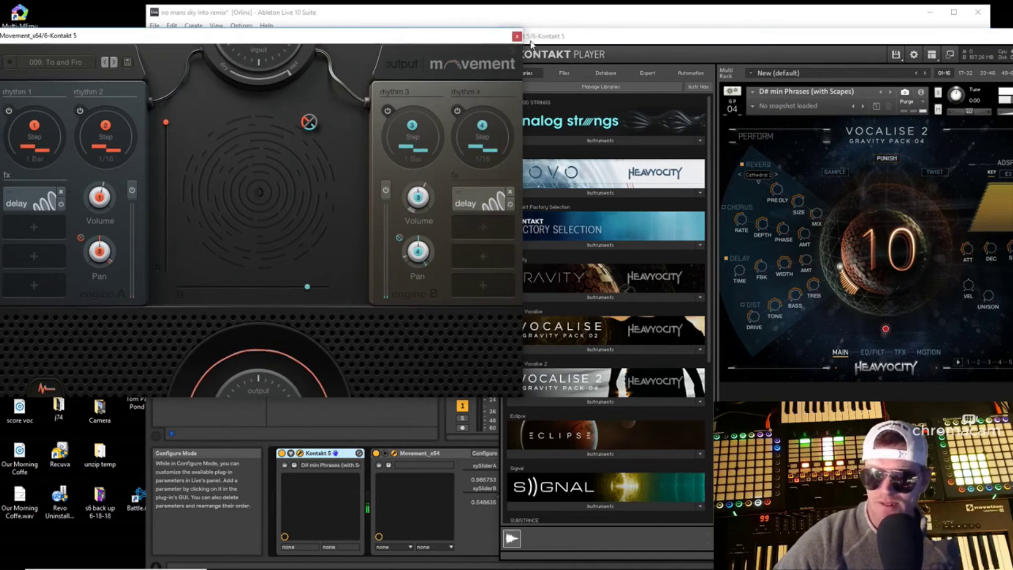
pyautogui.click(513, 36)
pyautogui.moveTo(875, 44); pyautogui.dragTo(576, 60)
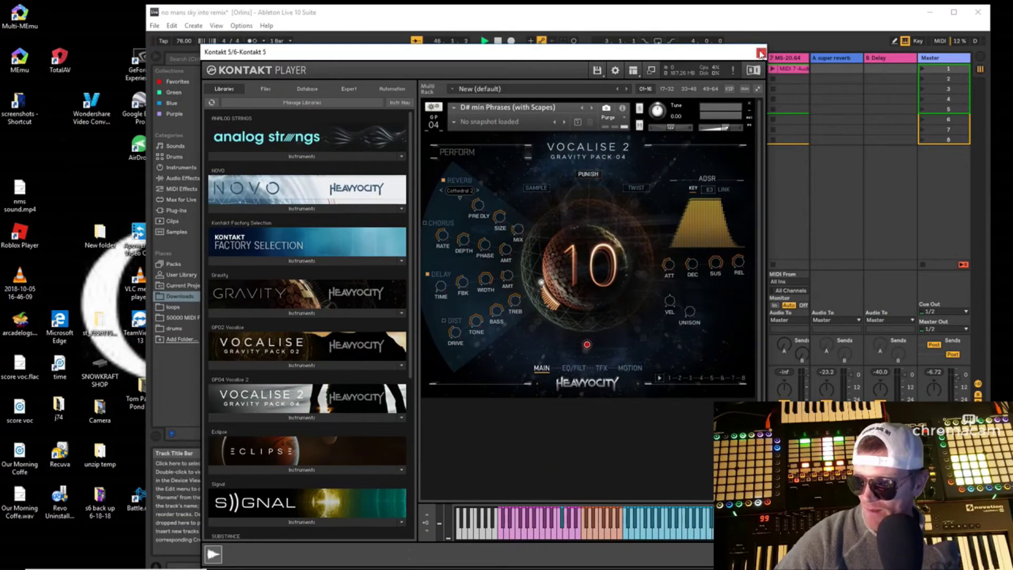
pyautogui.click(761, 53)
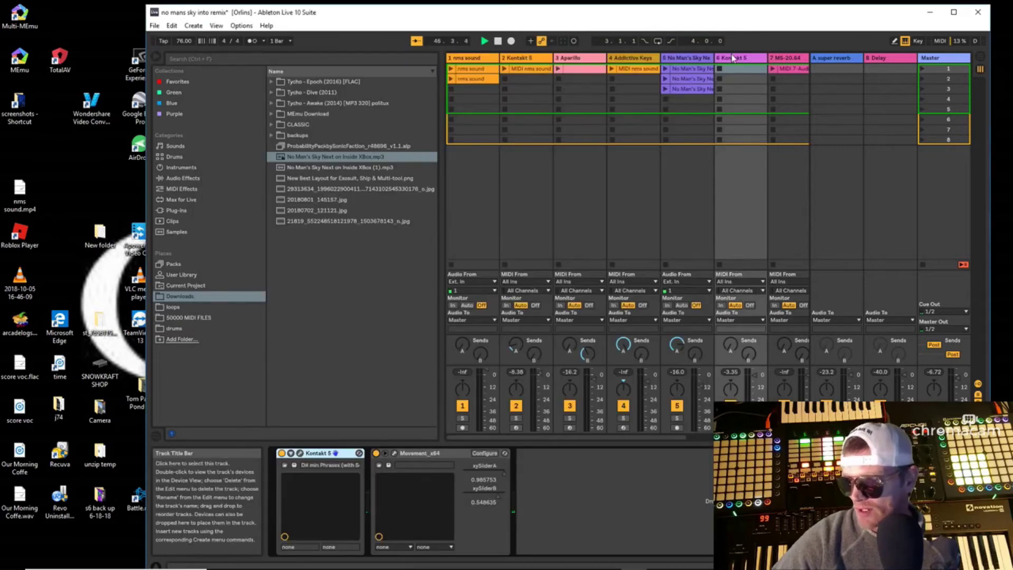
# Open the MS-20.64 synth on track 7, maximize the main window, and place the synth clear of the track's clips.
pyautogui.moveTo(652, 439); pyautogui.dragTo(702, 430)
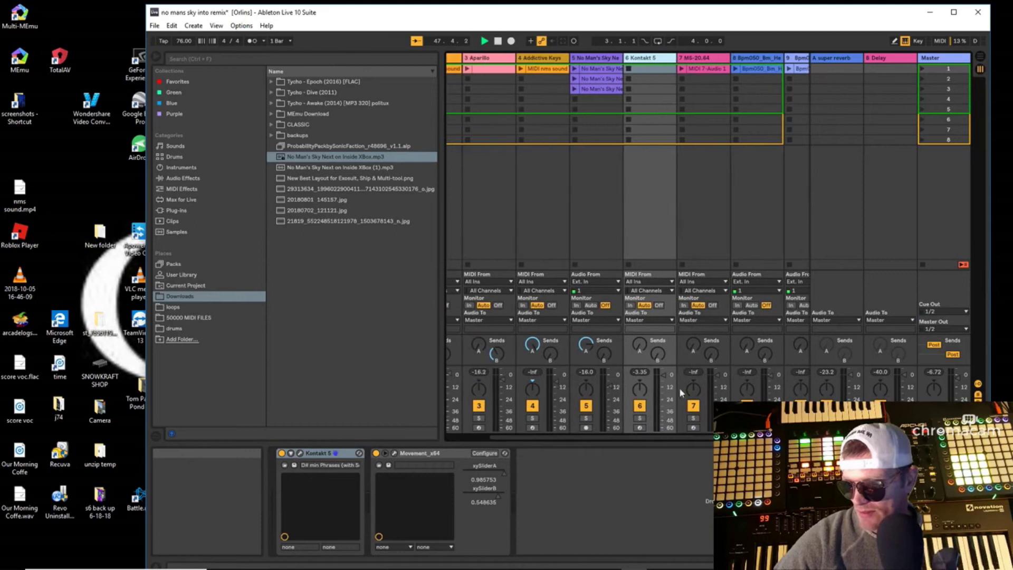
pyautogui.click(700, 59)
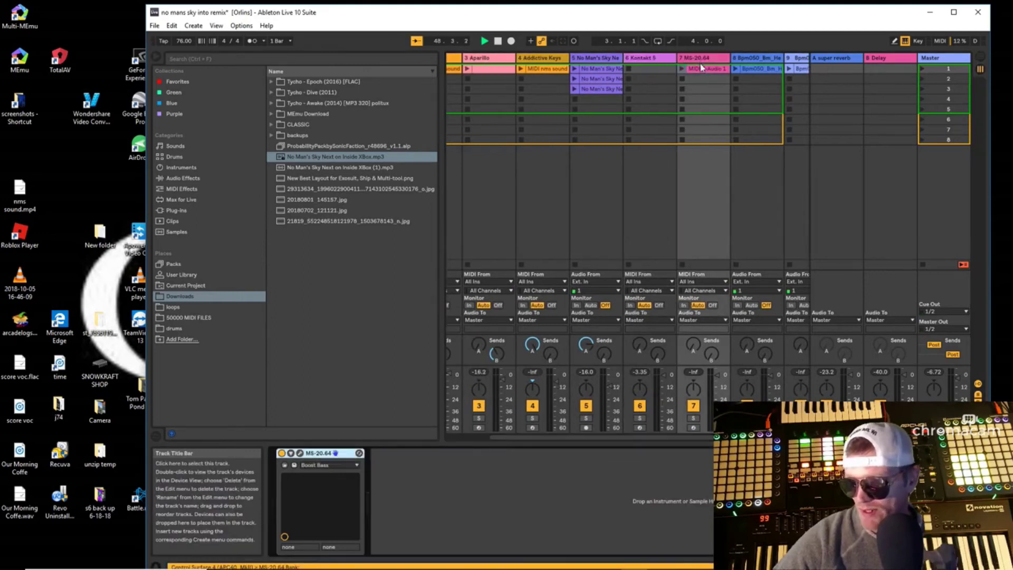
pyautogui.click(300, 454)
pyautogui.moveTo(456, 12); pyautogui.dragTo(399, 7)
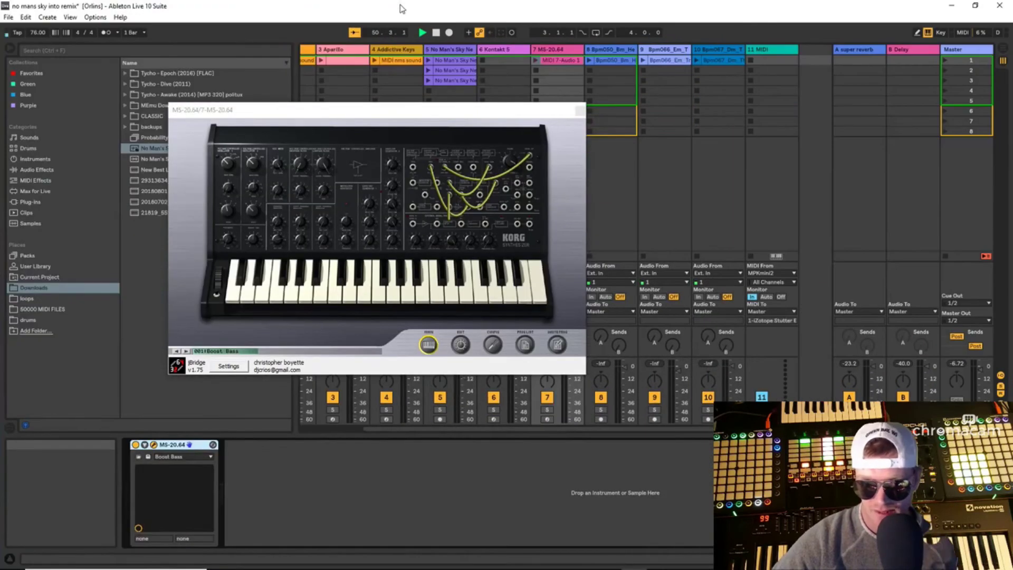
pyautogui.moveTo(355, 111); pyautogui.dragTo(270, 51)
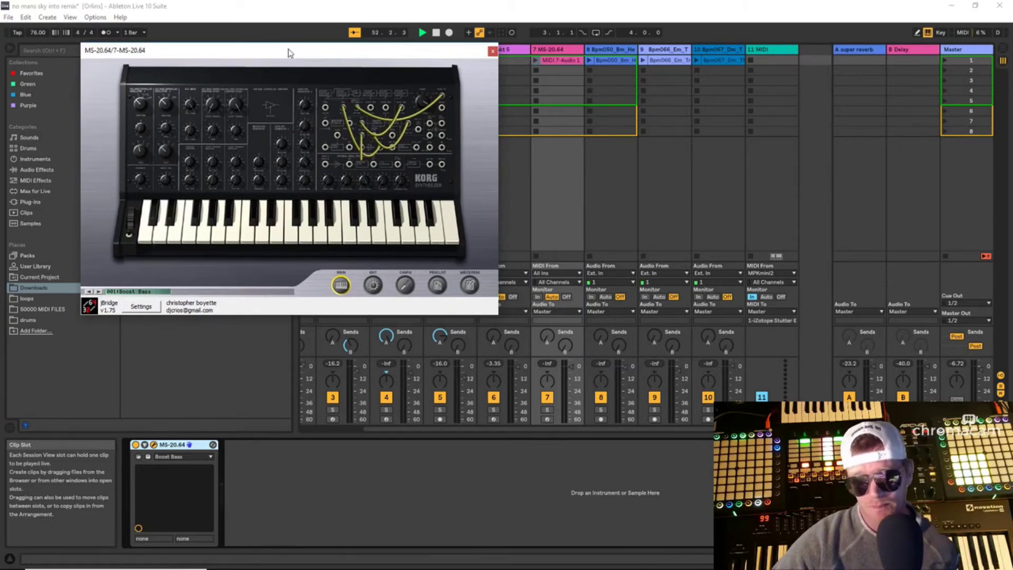
pyautogui.moveTo(289, 53); pyautogui.dragTo(221, 72)
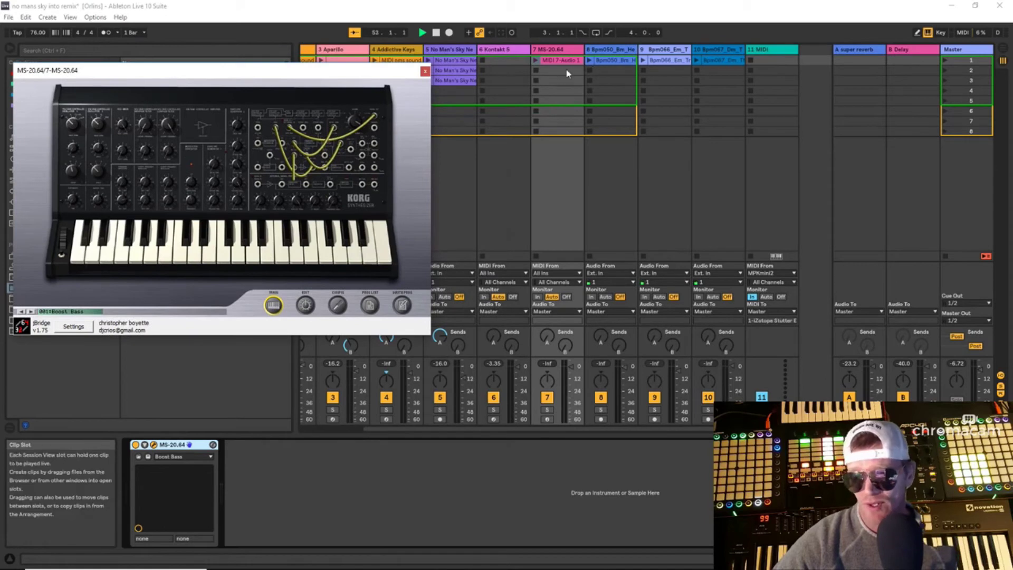
pyautogui.moveTo(306, 73); pyautogui.dragTo(352, 87)
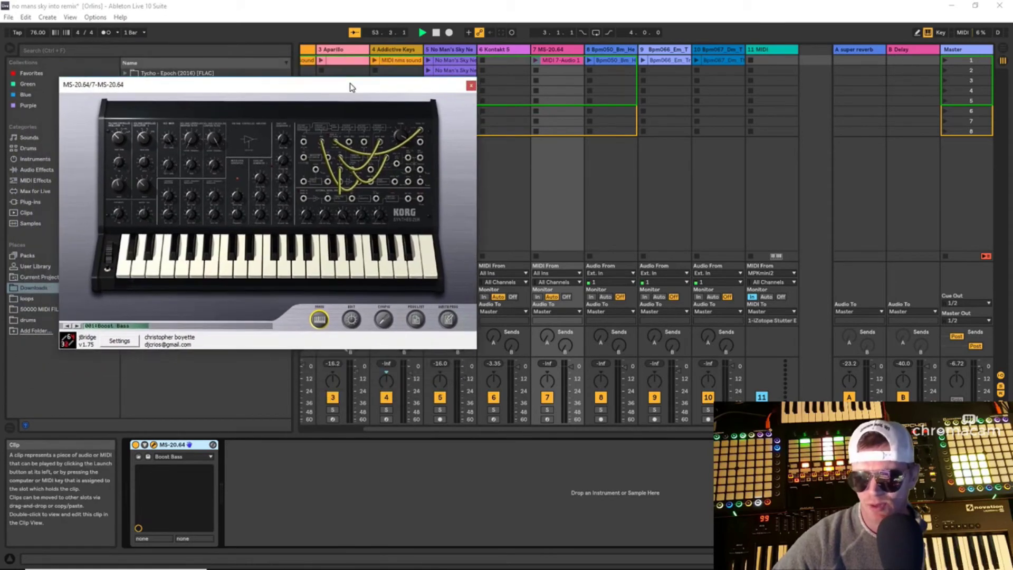
# Audition track 8's Bpm050 clip and track 7's MIDI 7-Audio 1 clip, stopping each, and close the MS-20.64 window.
pyautogui.click(588, 60)
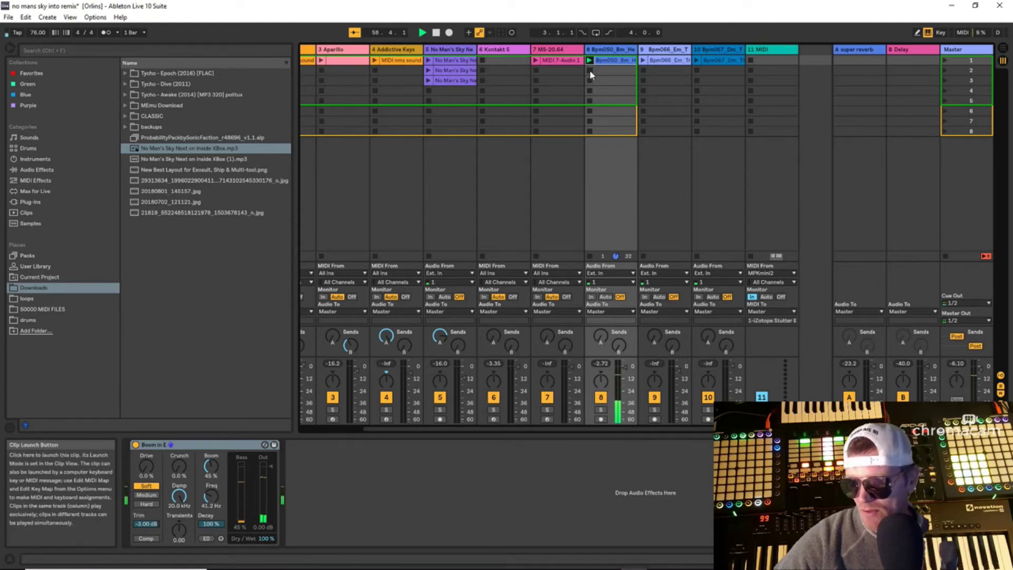
pyautogui.click(588, 72)
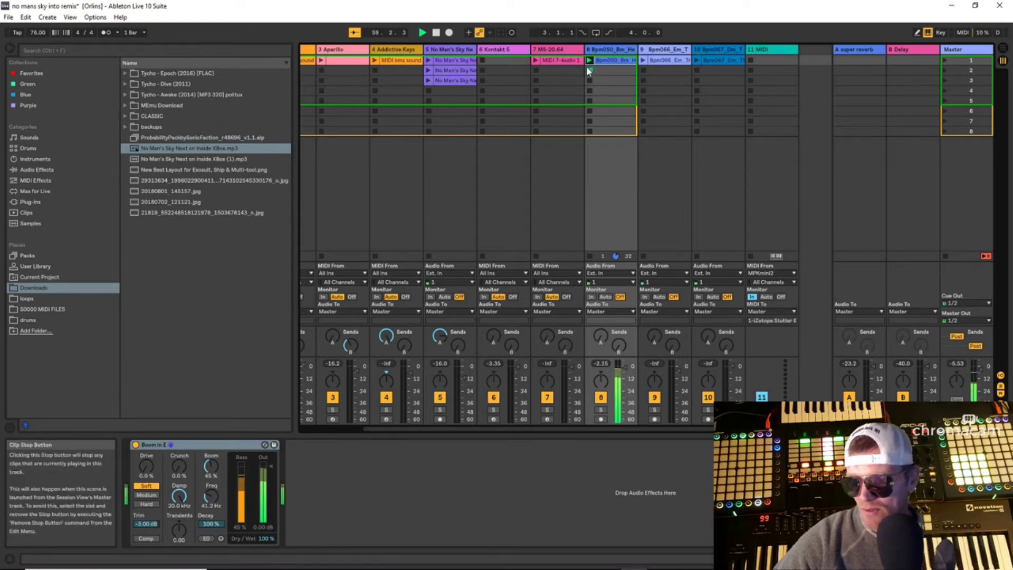
pyautogui.click(536, 61)
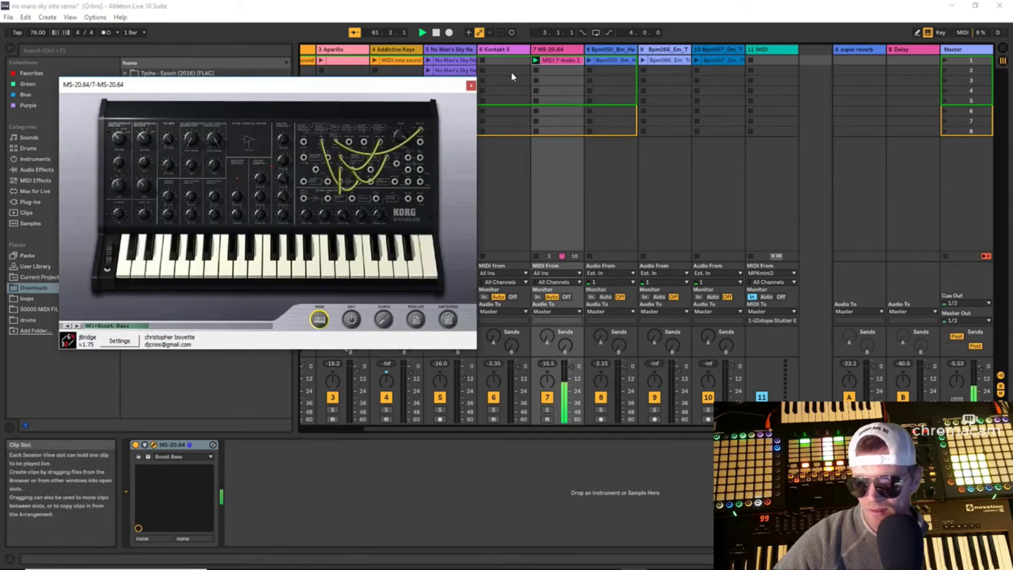
pyautogui.click(471, 87)
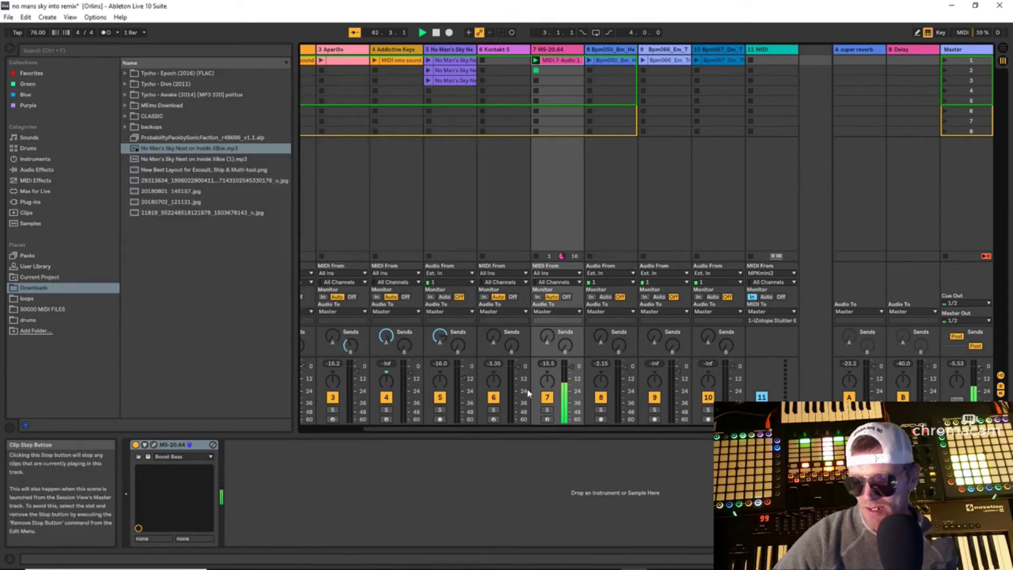
# Check the devices of MIDI track 11 and return to the first tracks of the session.
pyautogui.moveTo(501, 426); pyautogui.dragTo(538, 426)
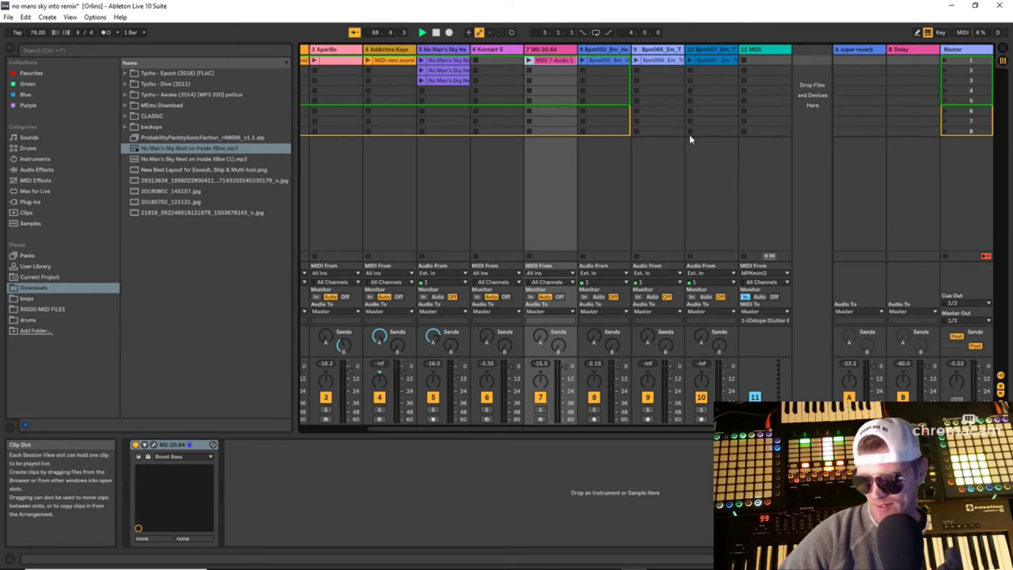
pyautogui.click(776, 48)
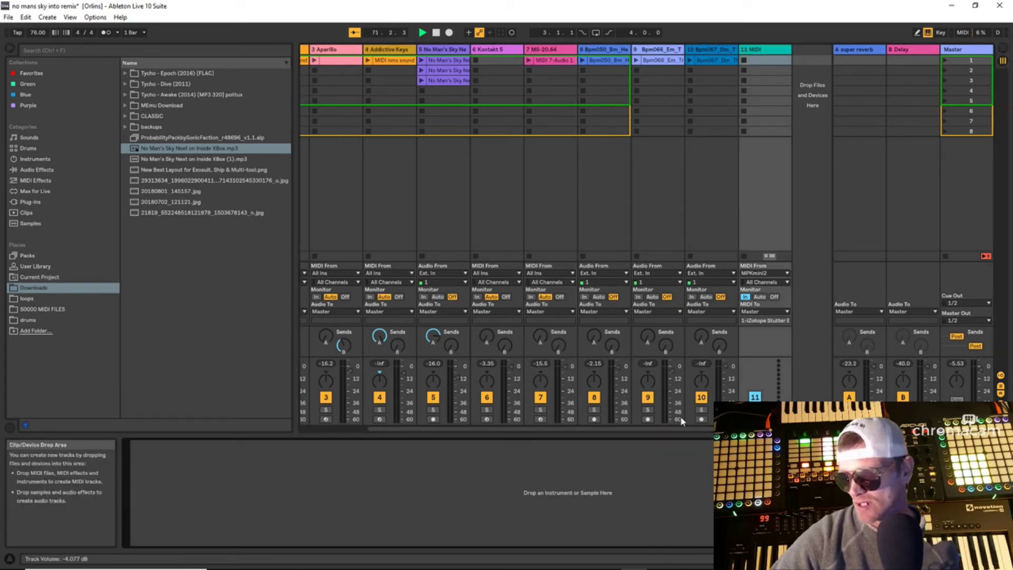
pyautogui.moveTo(678, 430); pyautogui.dragTo(612, 443)
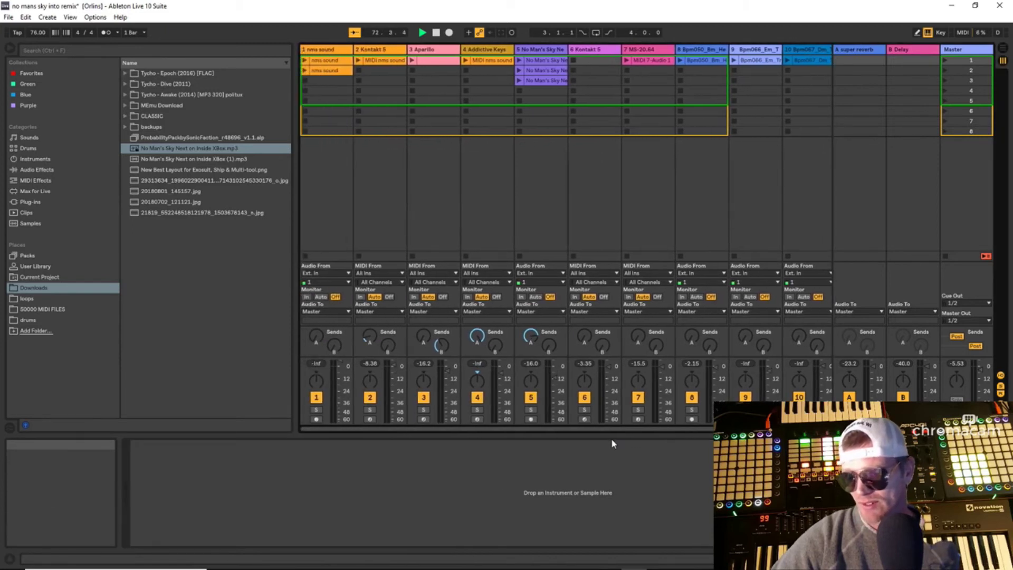